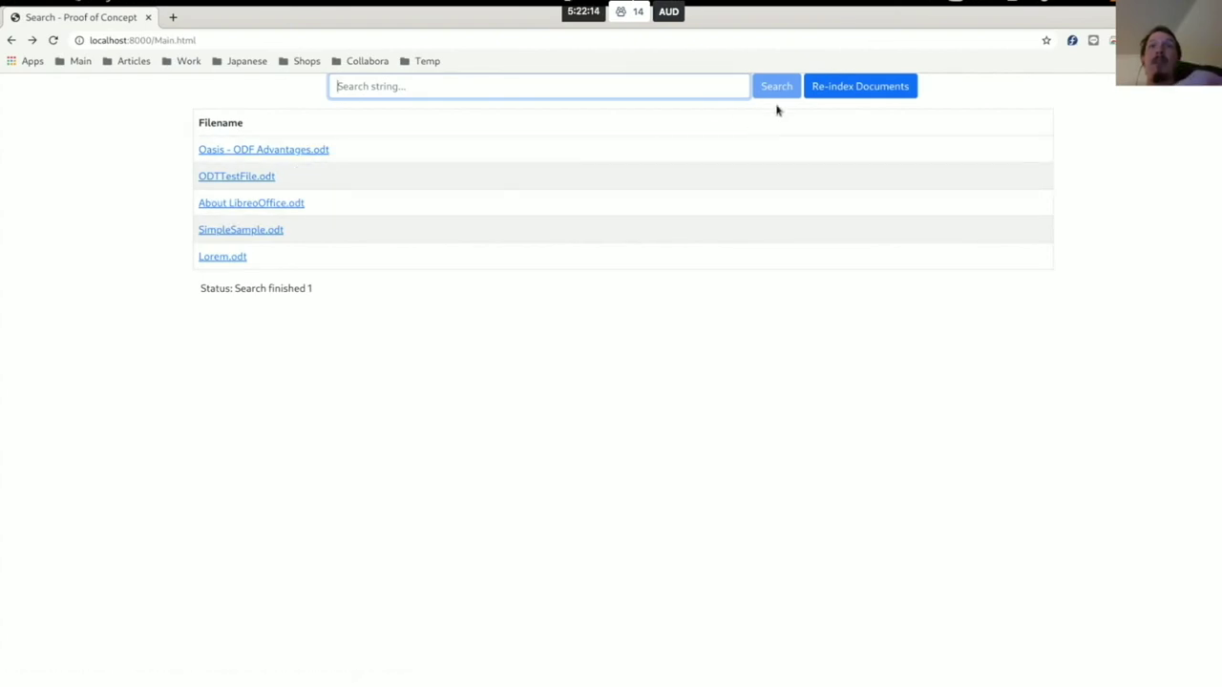
# Re-index the documents and check the indexing status
pyautogui.click(836, 88)
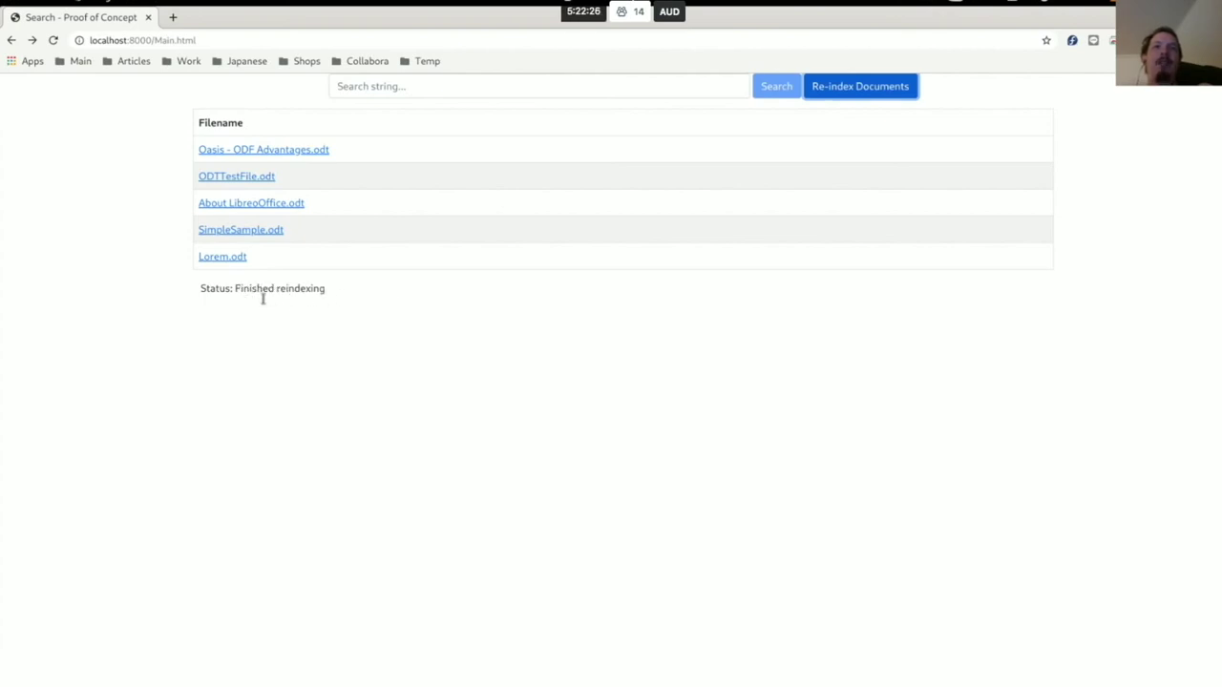
pyautogui.moveTo(262, 298); pyautogui.dragTo(311, 295)
pyautogui.click(383, 308)
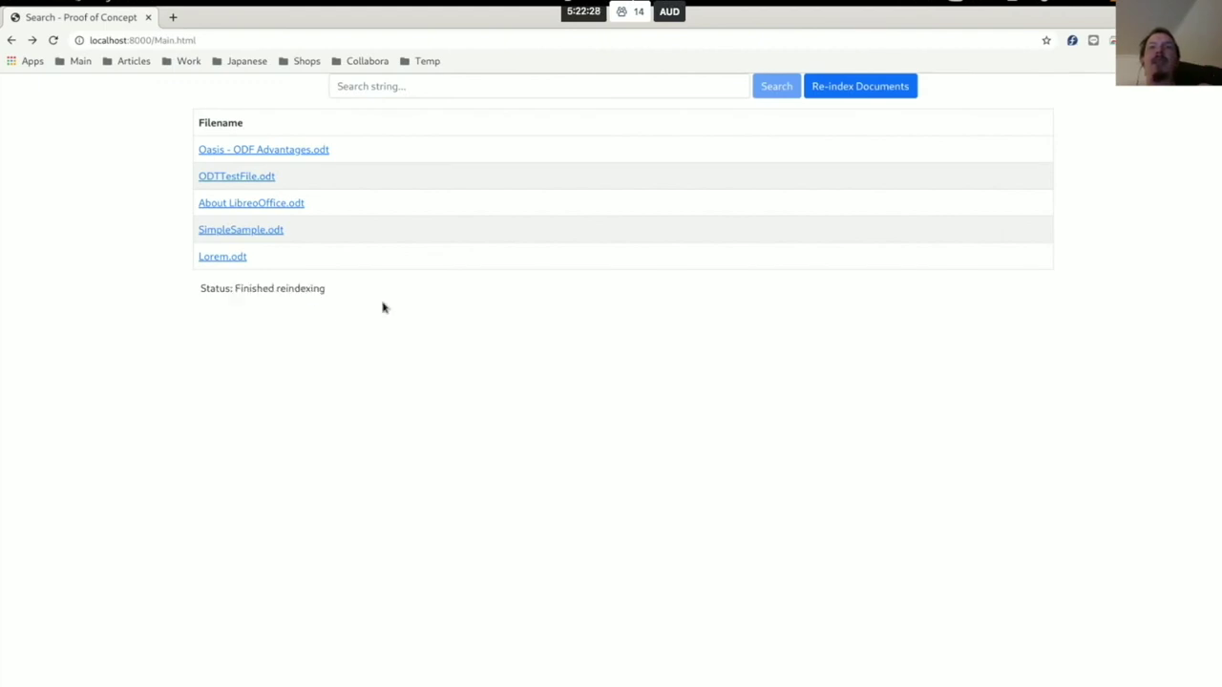
# Search the indexed documents for "LibreOffice"
pyautogui.click(482, 86)
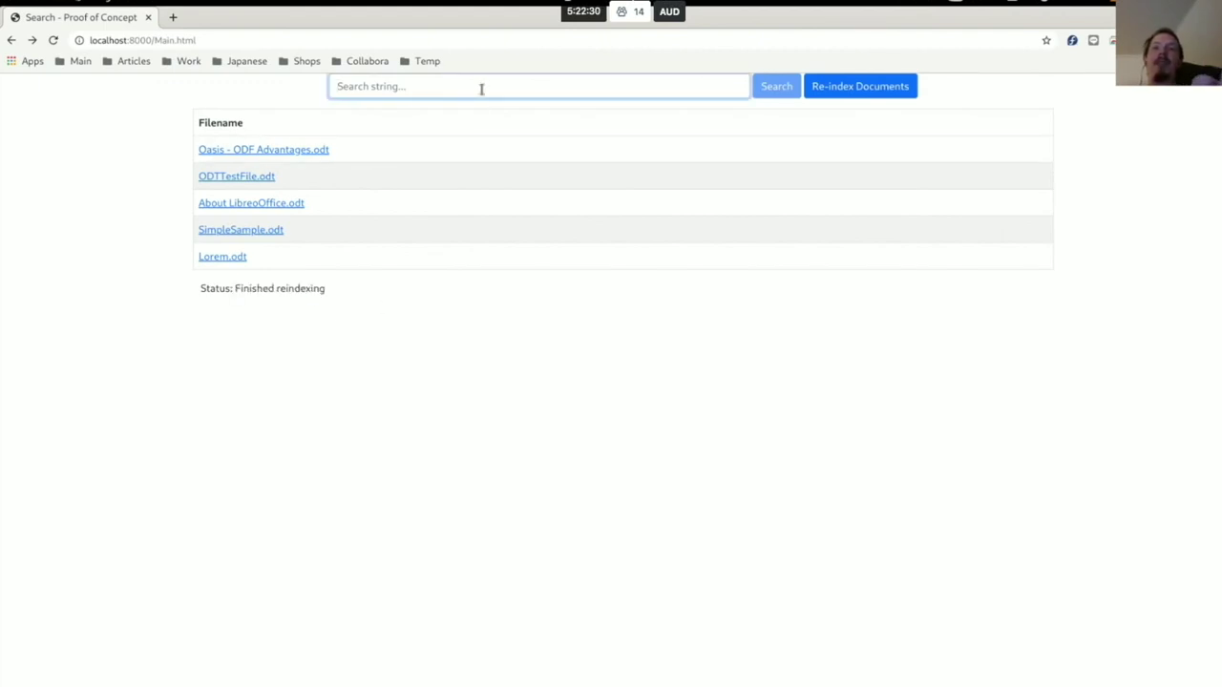
pyautogui.write('Lib')
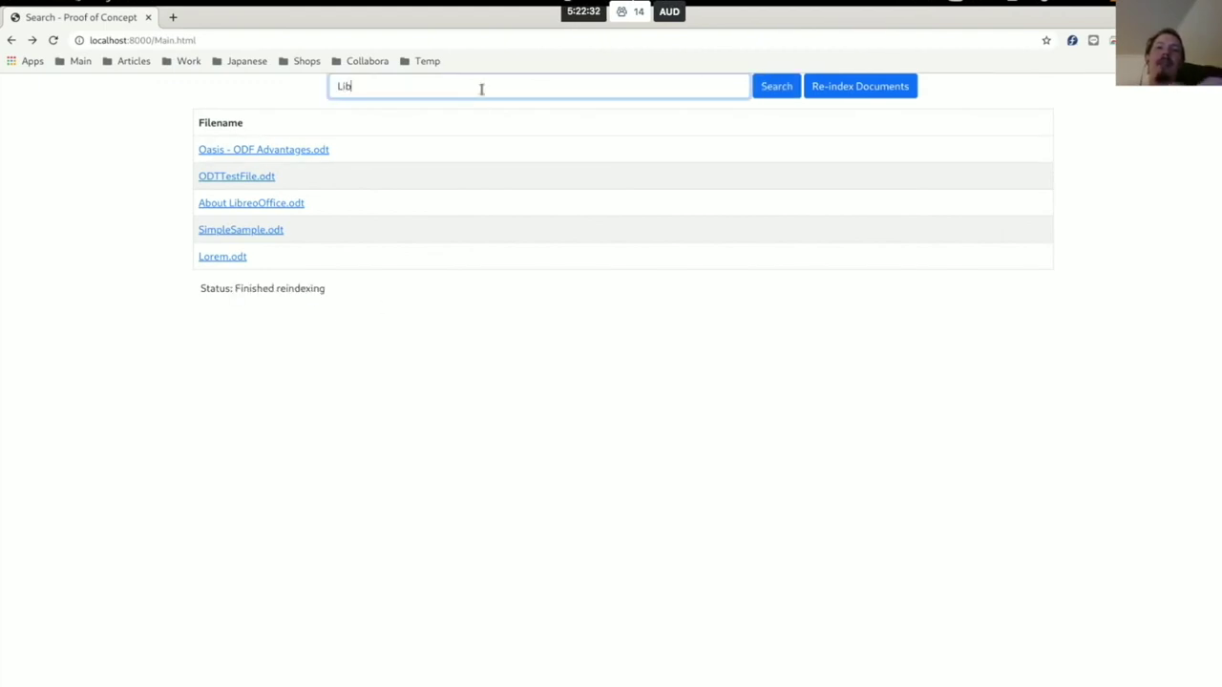
pyautogui.write('reOffice')
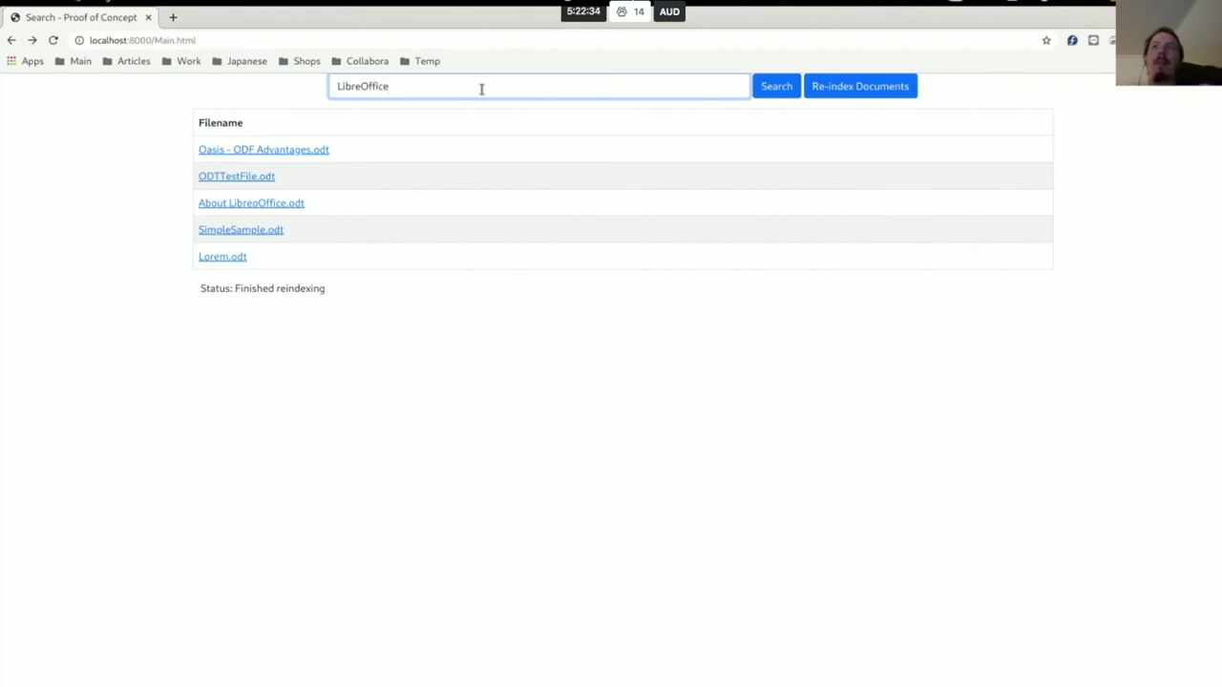
pyautogui.click(775, 86)
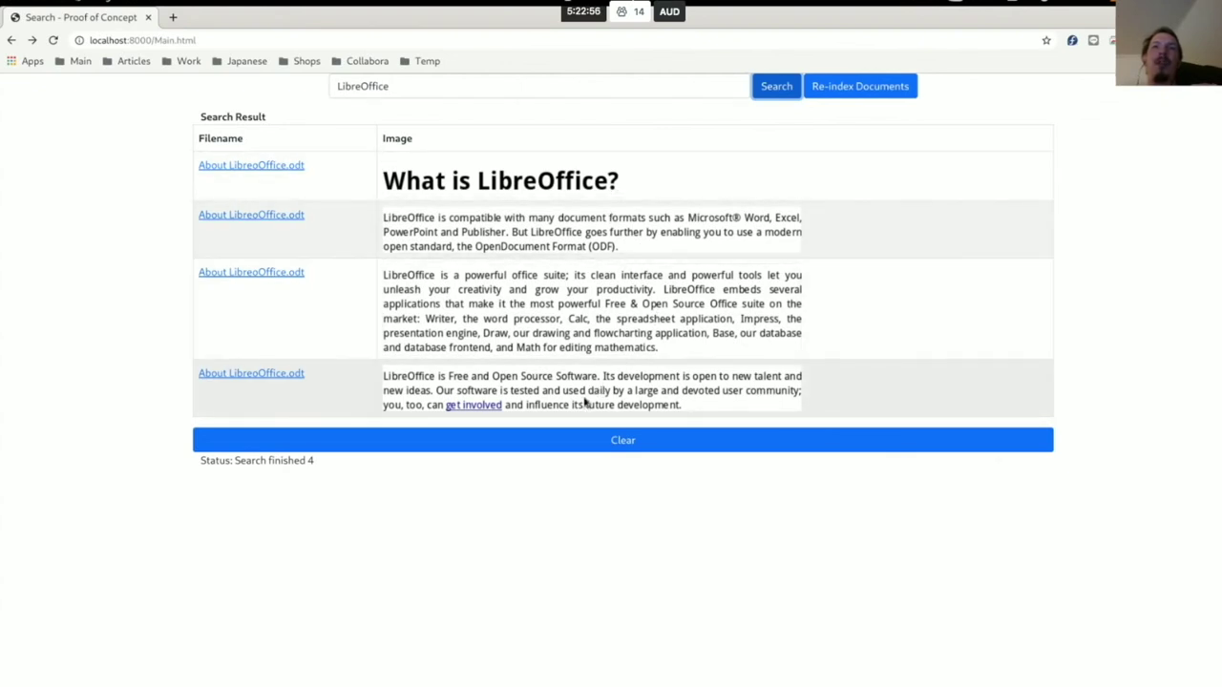
# Replace the search string with "Well" and search the indexed documents for it
pyautogui.click(478, 83)
pyautogui.doubleClick(477, 83)
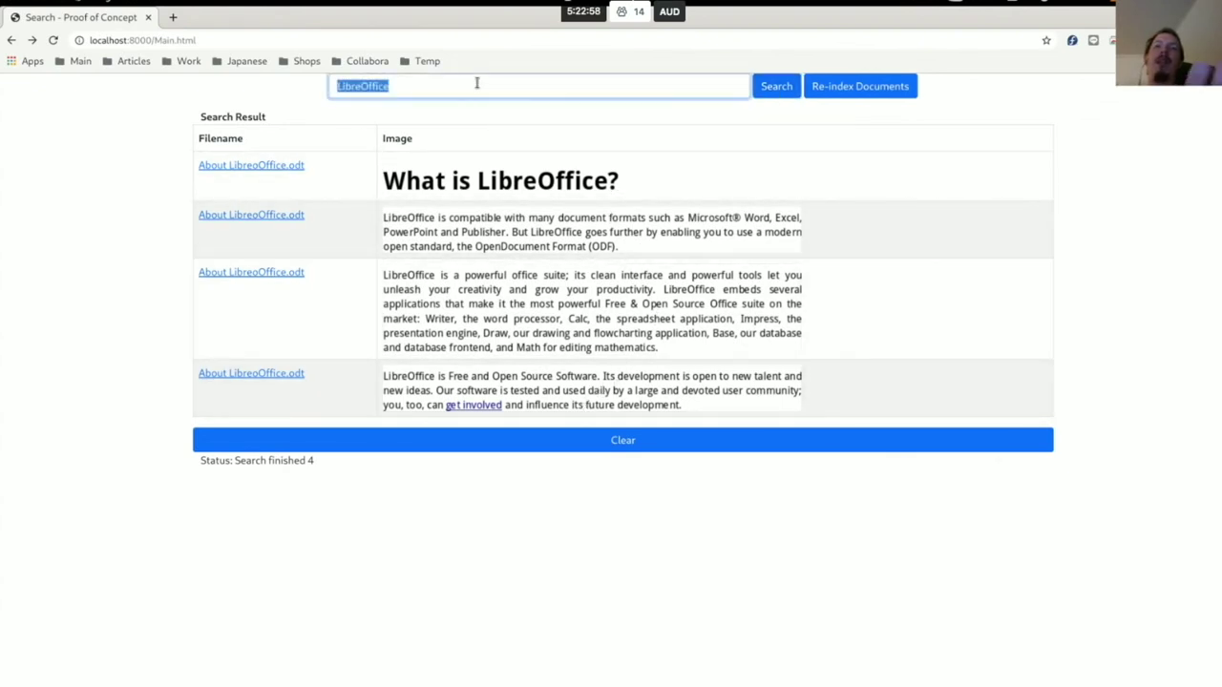
pyautogui.press('BackSpace')
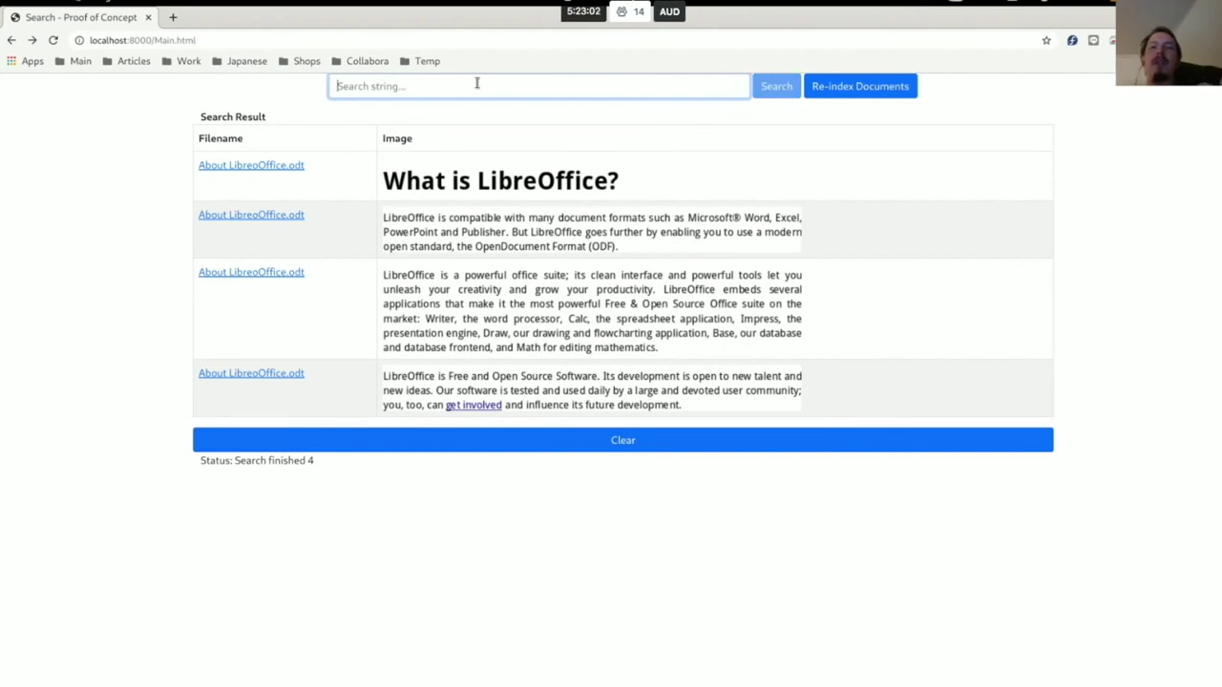
pyautogui.write('Well')
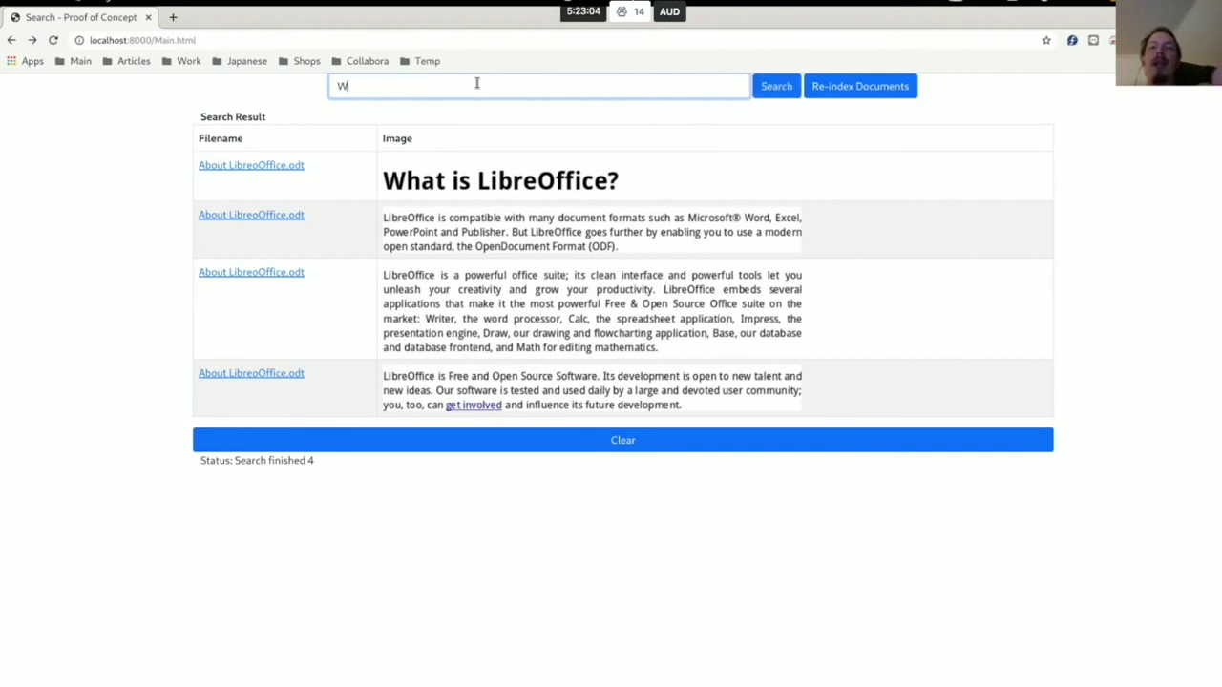
pyautogui.click(775, 86)
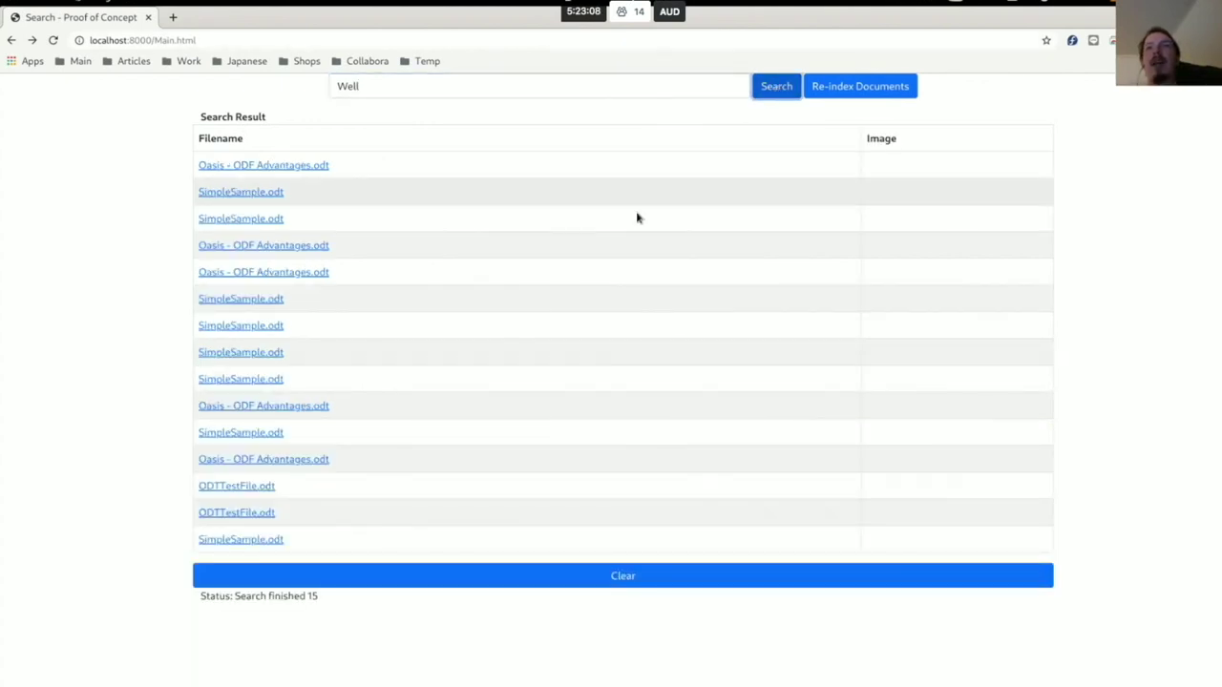
# Examine the rendered previews in the search results, from headings and Fontwork to images, shapes and paragraphs, through the end of the list
pyautogui.moveTo(469, 166)
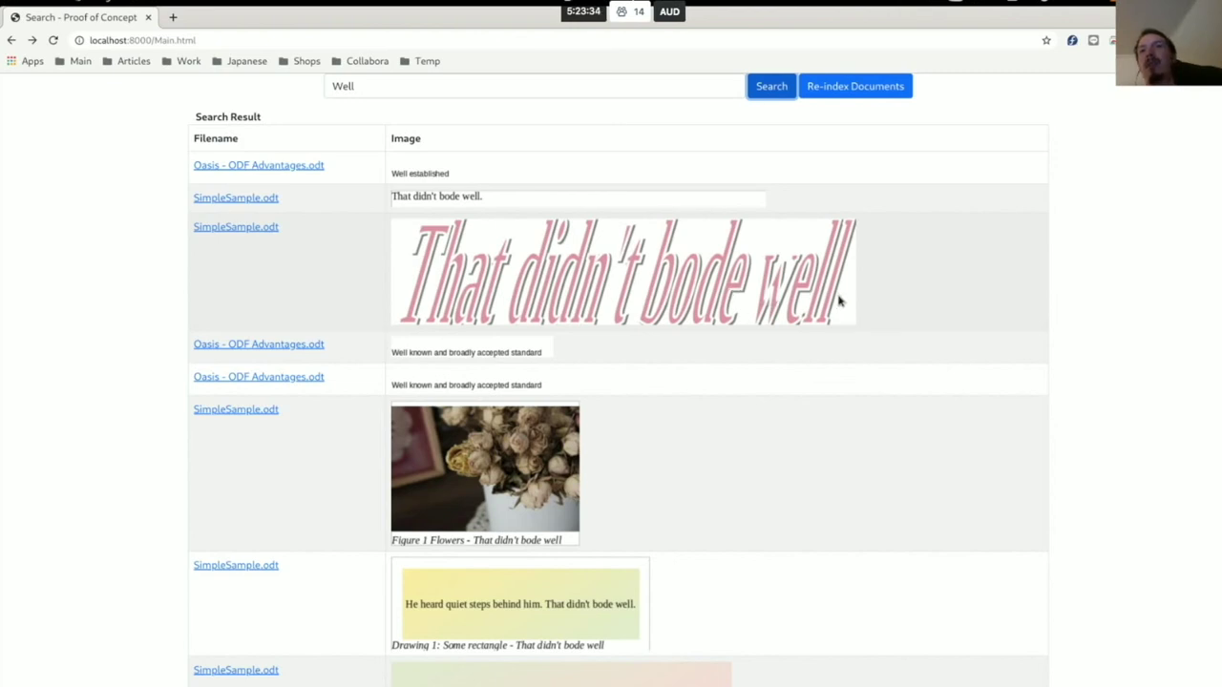
pyautogui.scroll(-3, 701, 248)
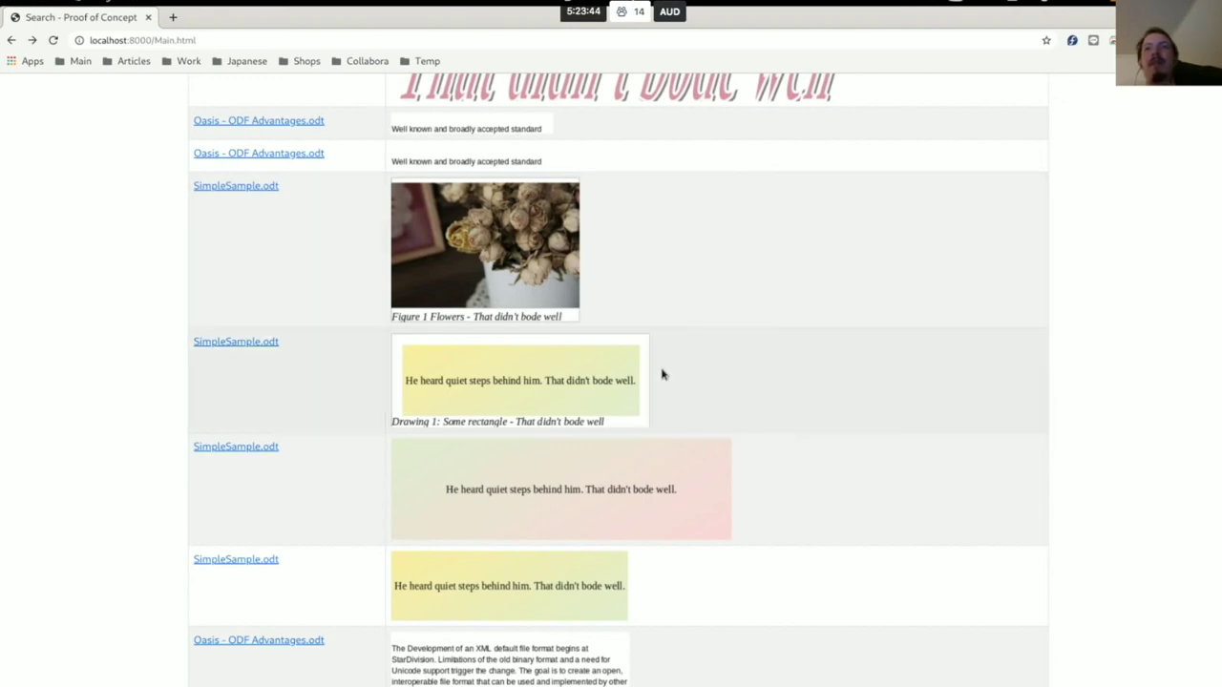
pyautogui.scroll(-1, 701, 320)
pyautogui.scroll(-1, 702, 320)
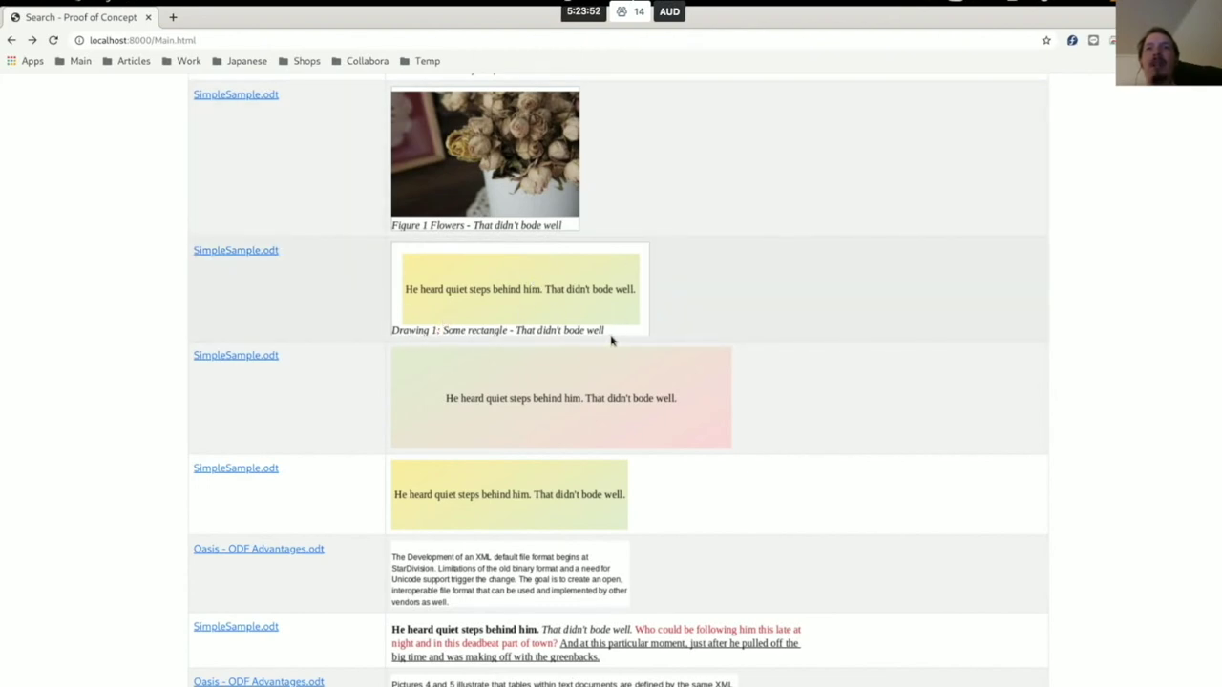
pyautogui.scroll(-3, 743, 320)
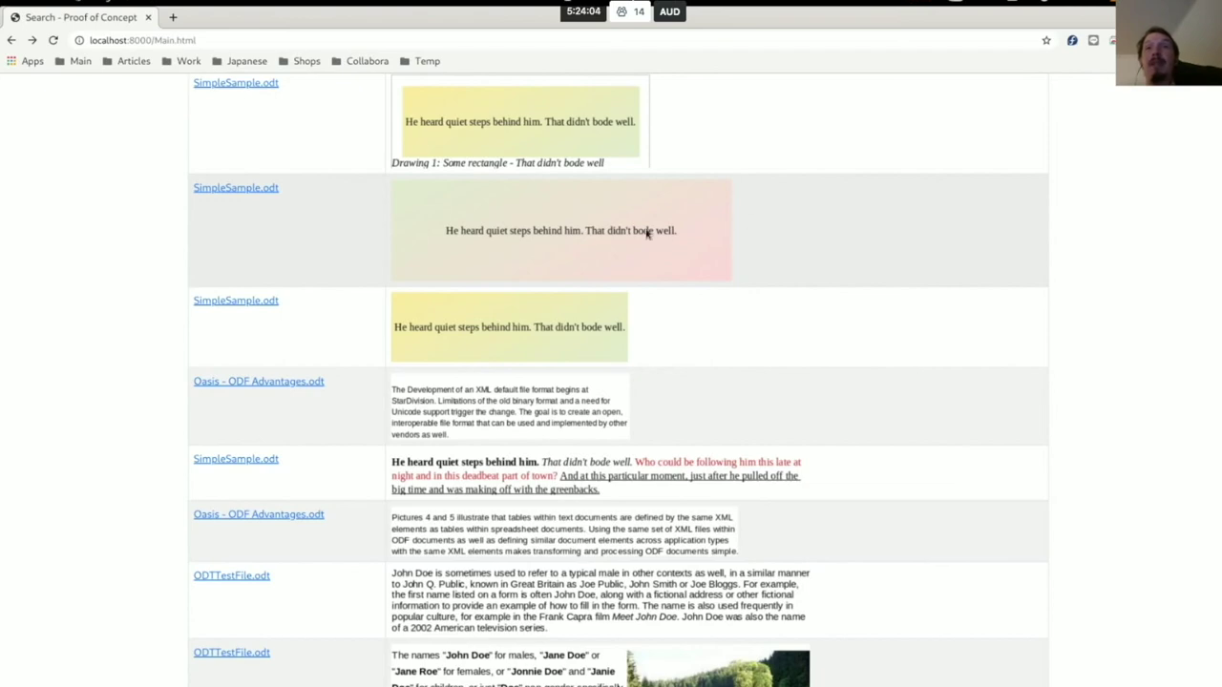
pyautogui.scroll(-3, 505, 363)
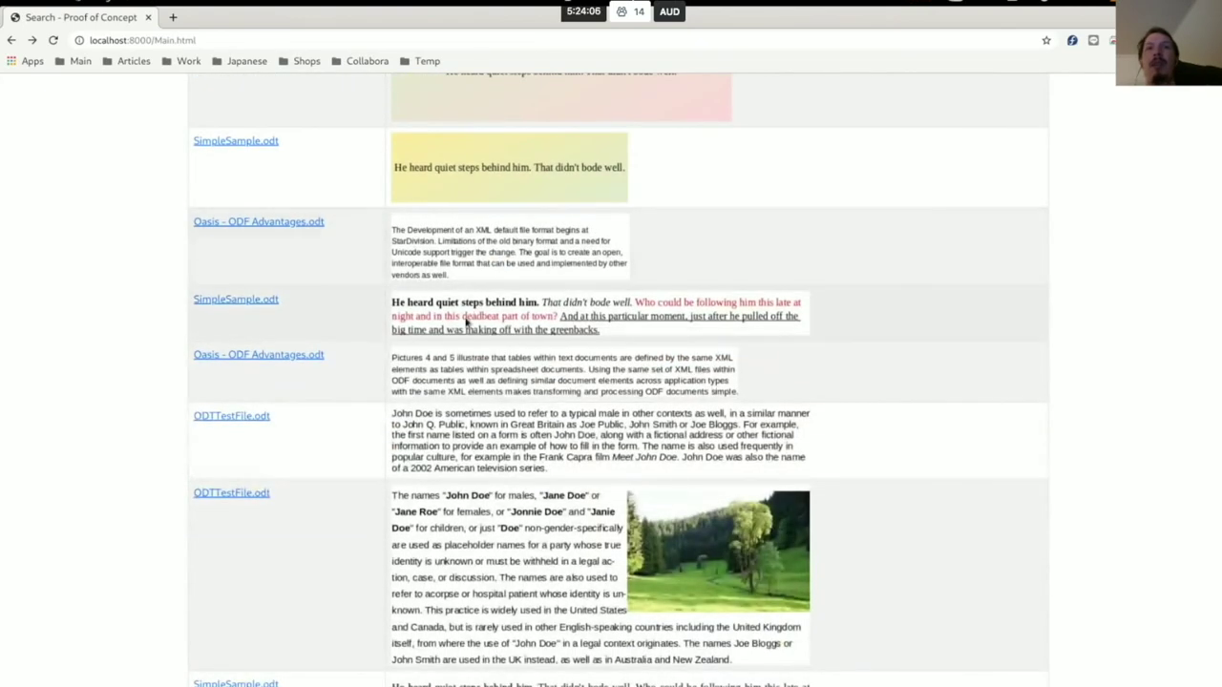
pyautogui.scroll(-3, 496, 449)
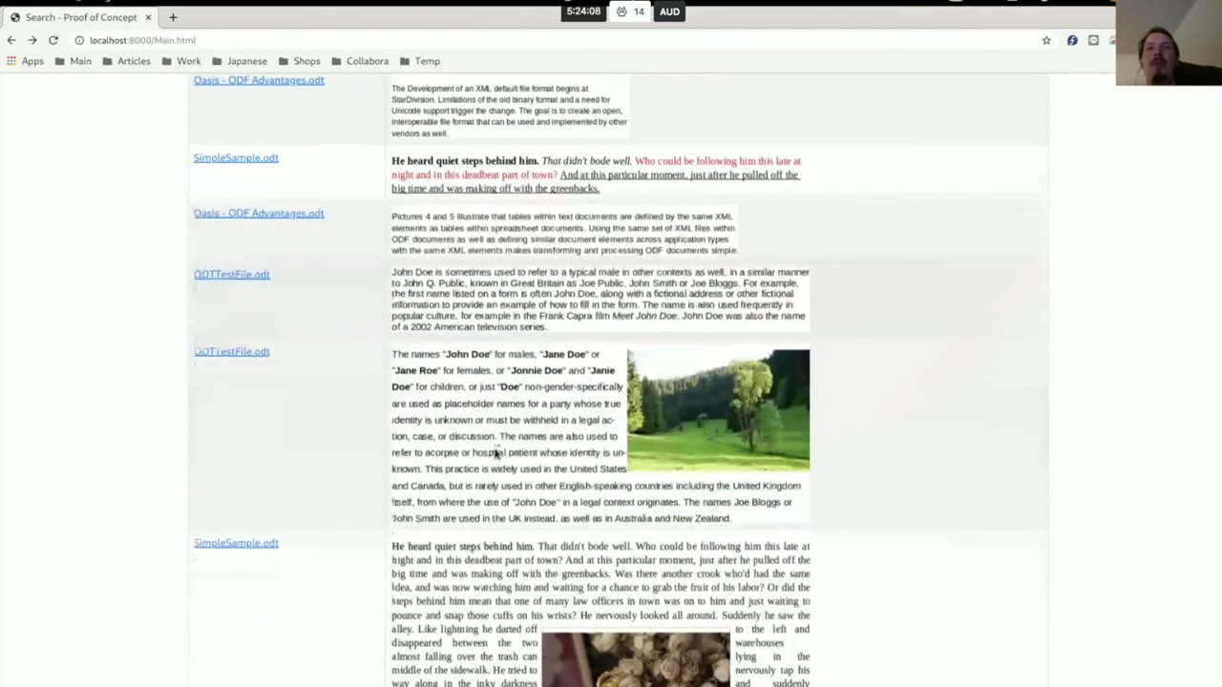
pyautogui.scroll(-5, 444, 415)
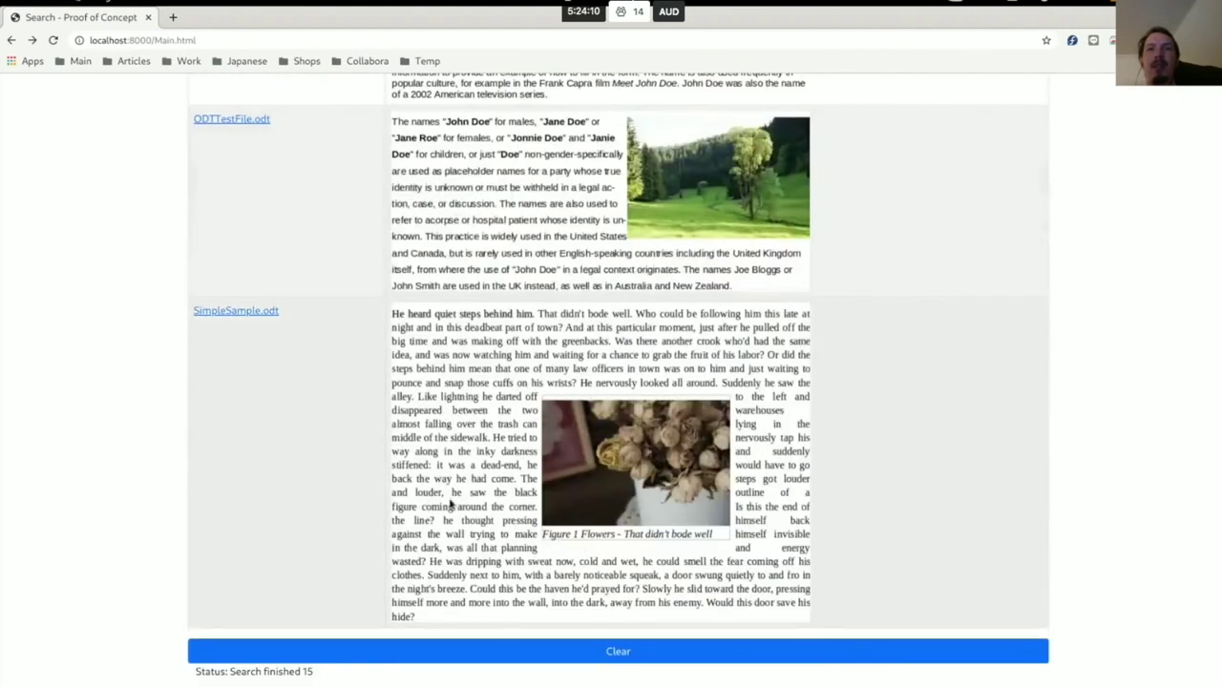
# Open SimpleSample.odt from the result captioned "Drawing 1: Some rectangle" and review the document's paragraphs, figure, shapes, table and Fontwork text
pyautogui.scroll(10, 450, 504)
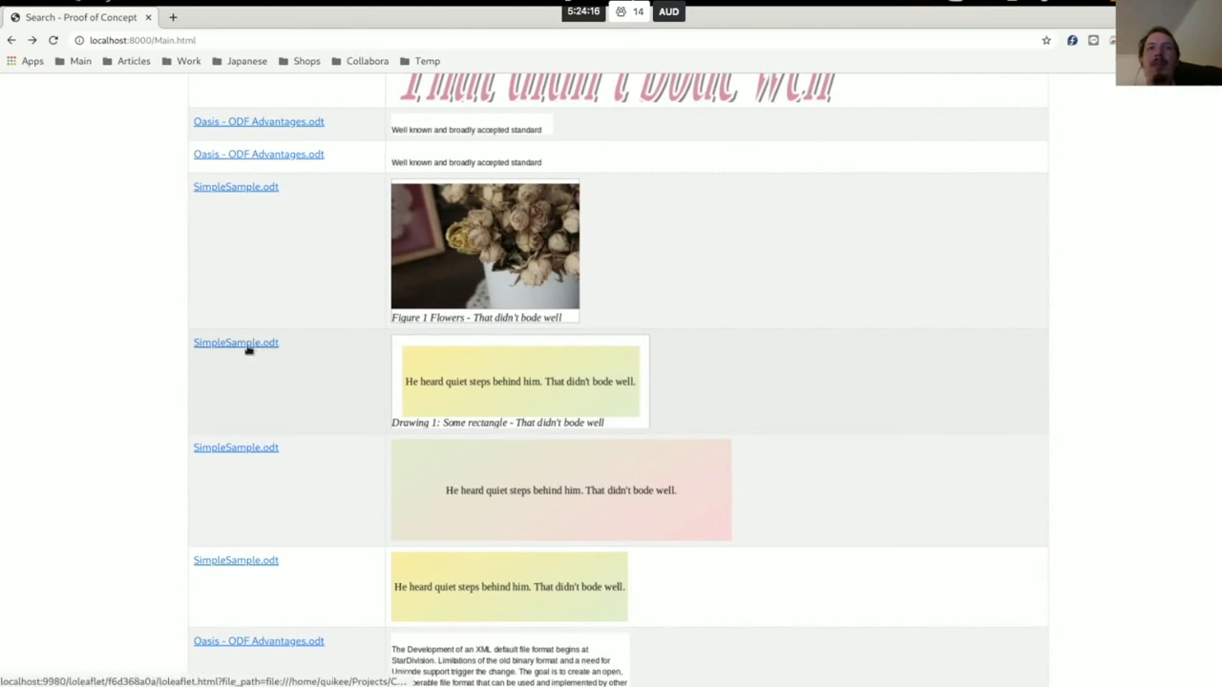
pyautogui.click(246, 349)
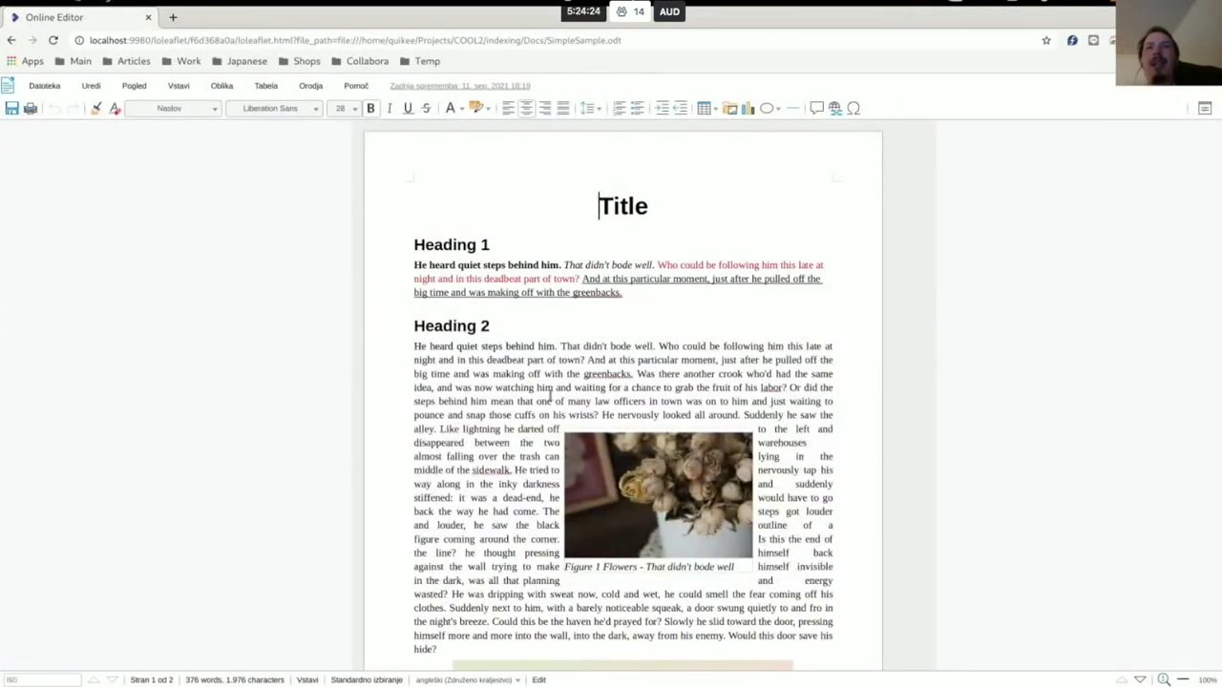
pyautogui.scroll(-1, 549, 399)
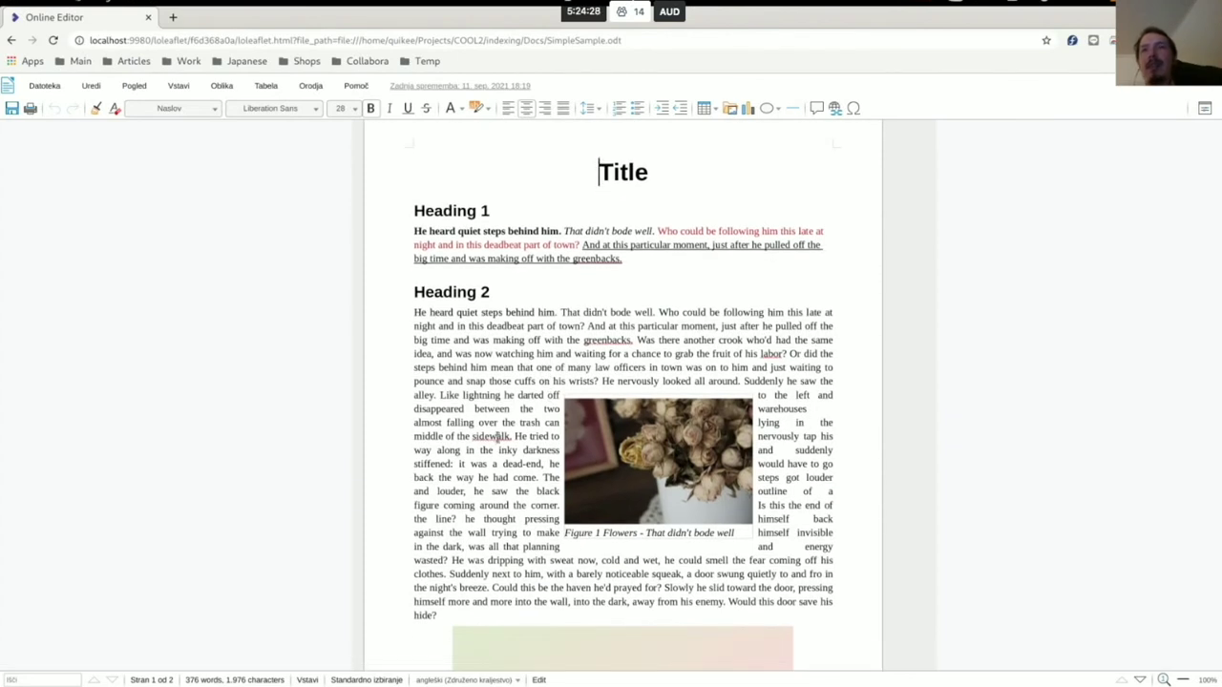
pyautogui.scroll(-2, 489, 397)
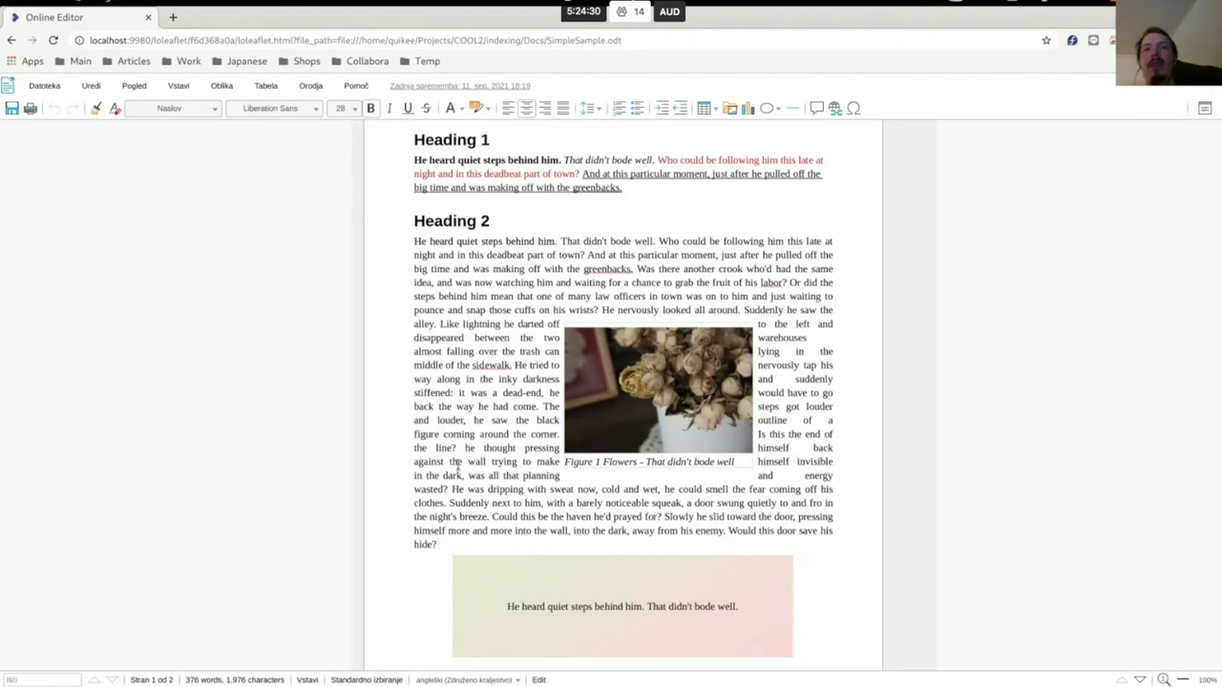
pyautogui.scroll(-5, 447, 469)
pyautogui.scroll(-2, 554, 385)
pyautogui.scroll(-7, 442, 491)
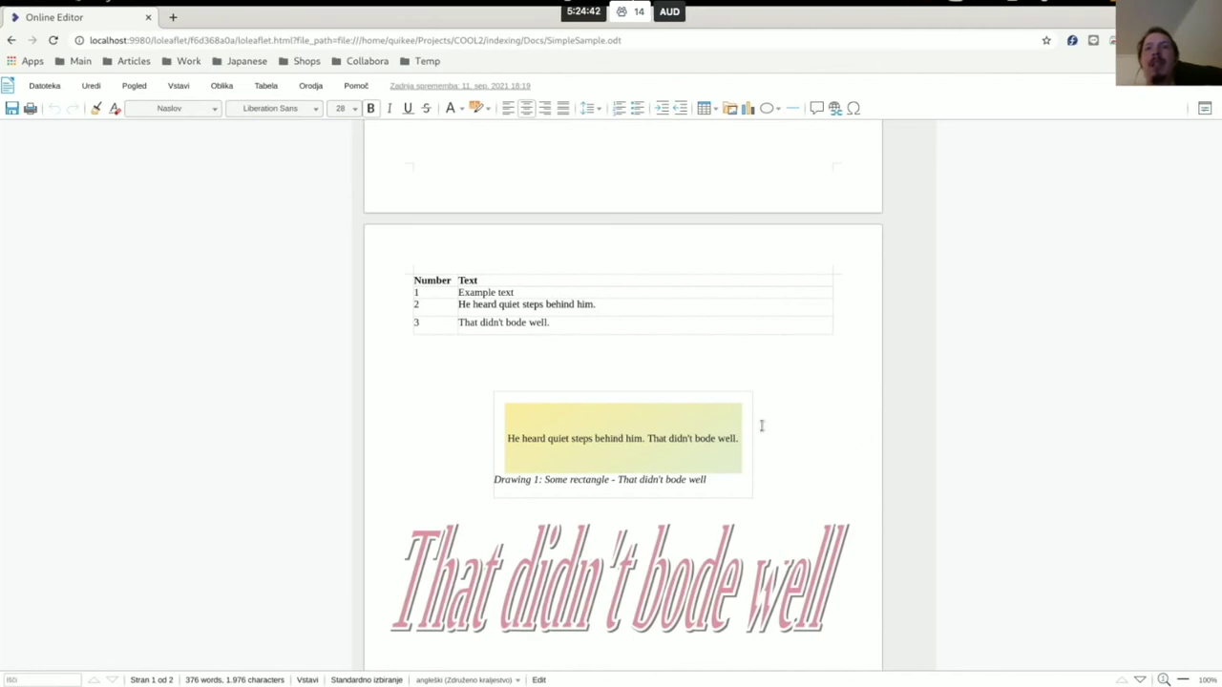
pyautogui.scroll(-4, 814, 469)
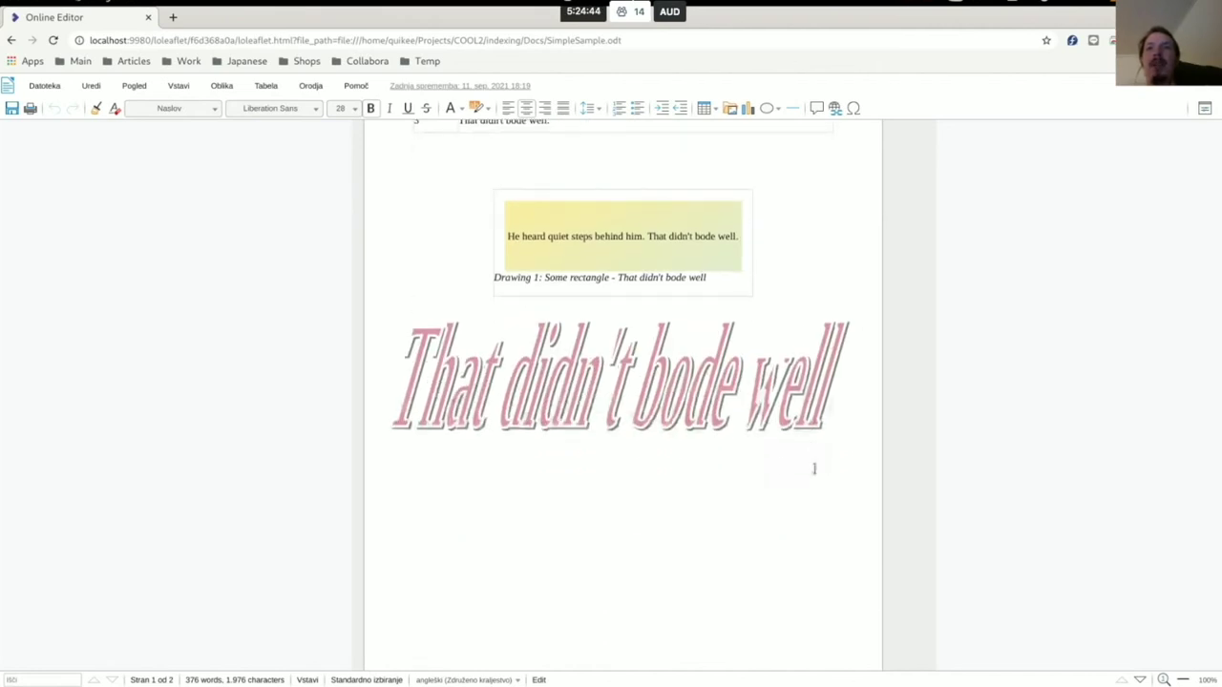
pyautogui.click(522, 369)
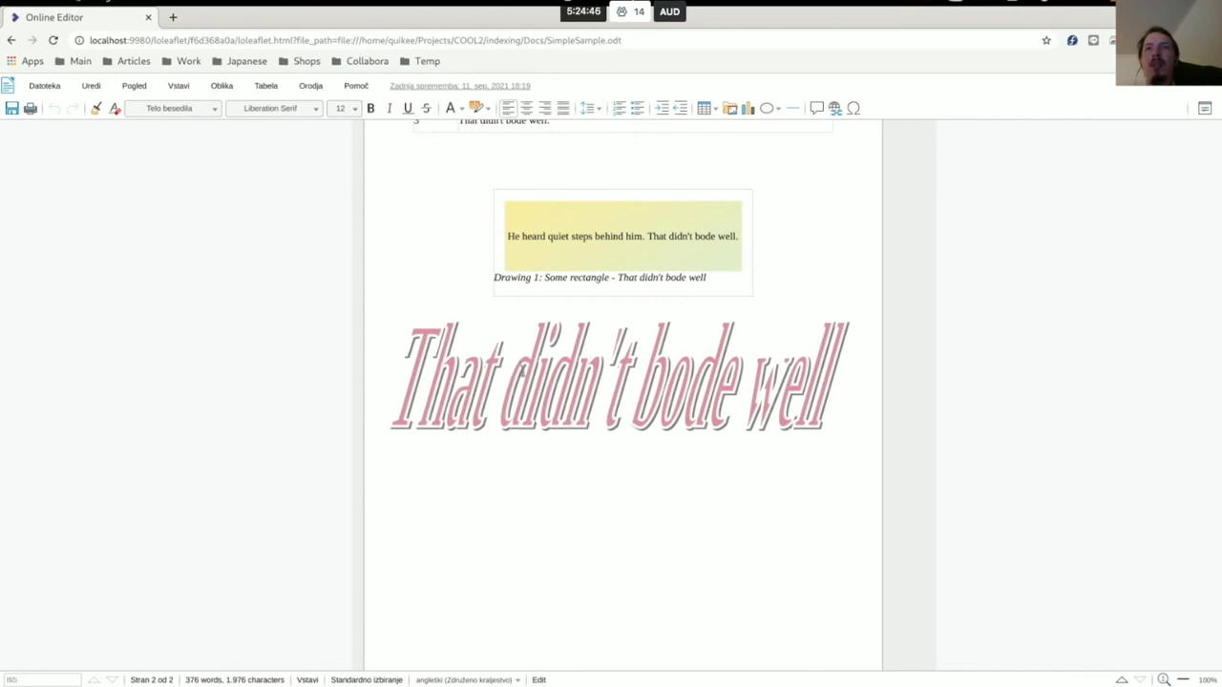
pyautogui.scroll(-2, 545, 502)
pyautogui.scroll(11, 545, 503)
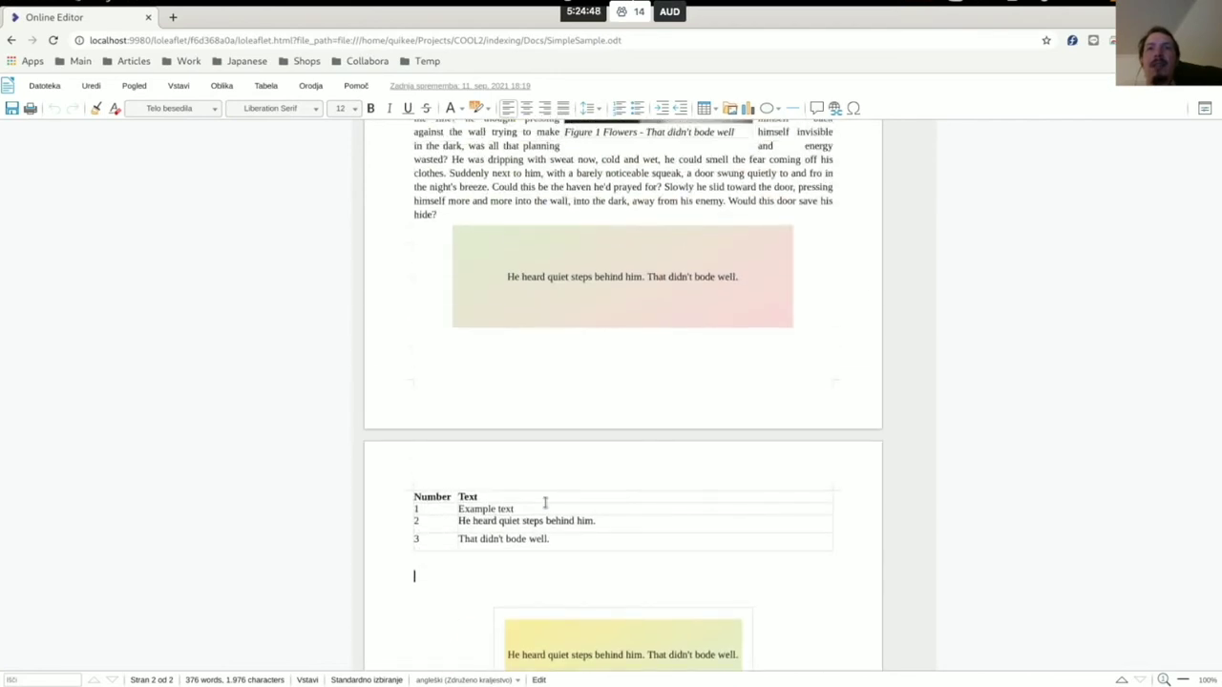
pyautogui.scroll(9, 552, 390)
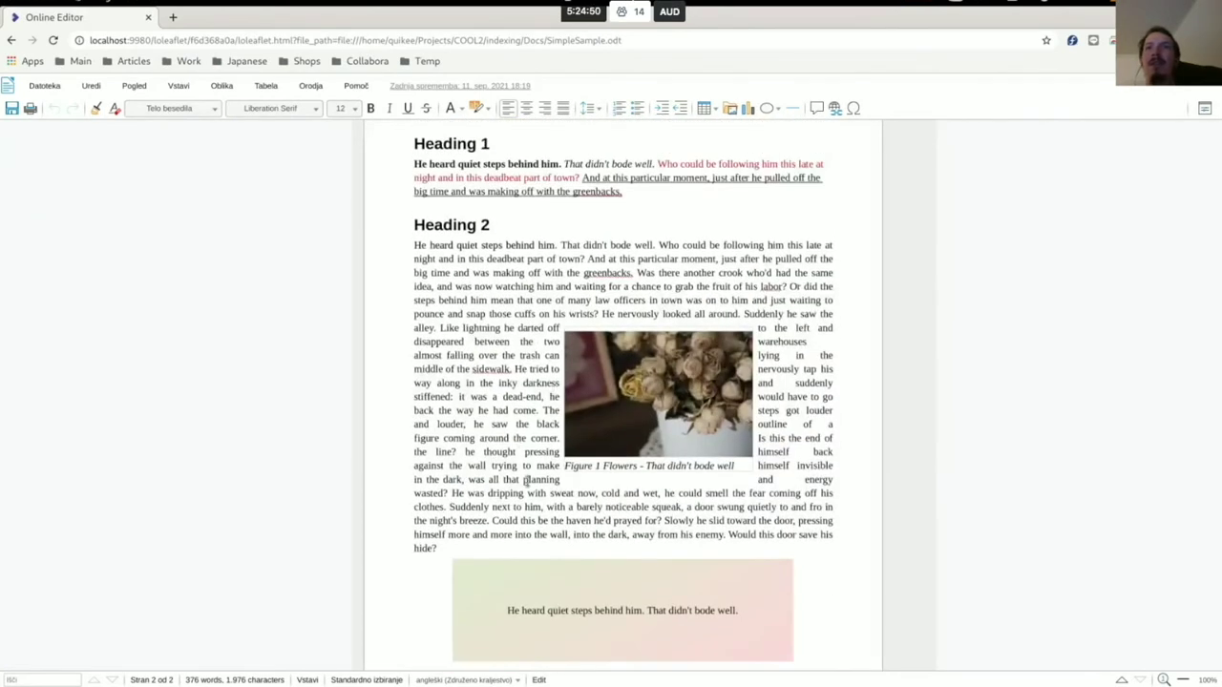
pyautogui.scroll(-15, 543, 595)
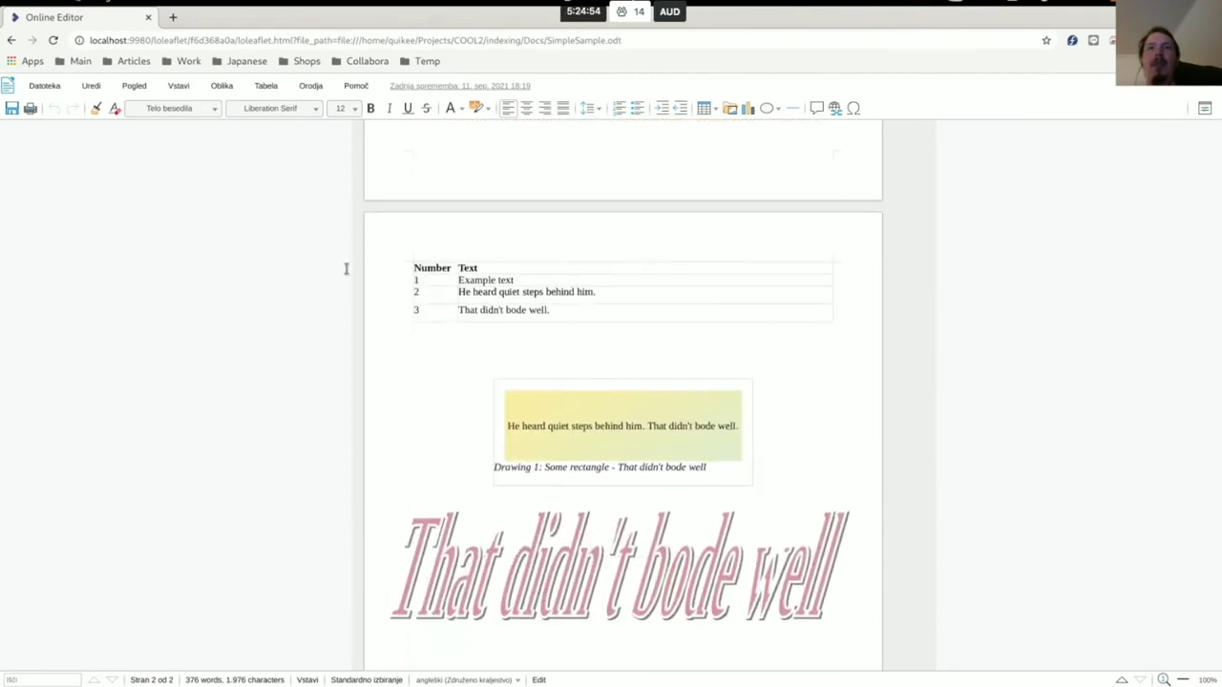
# Return to the document search page and clear the search string
pyautogui.click(11, 42)
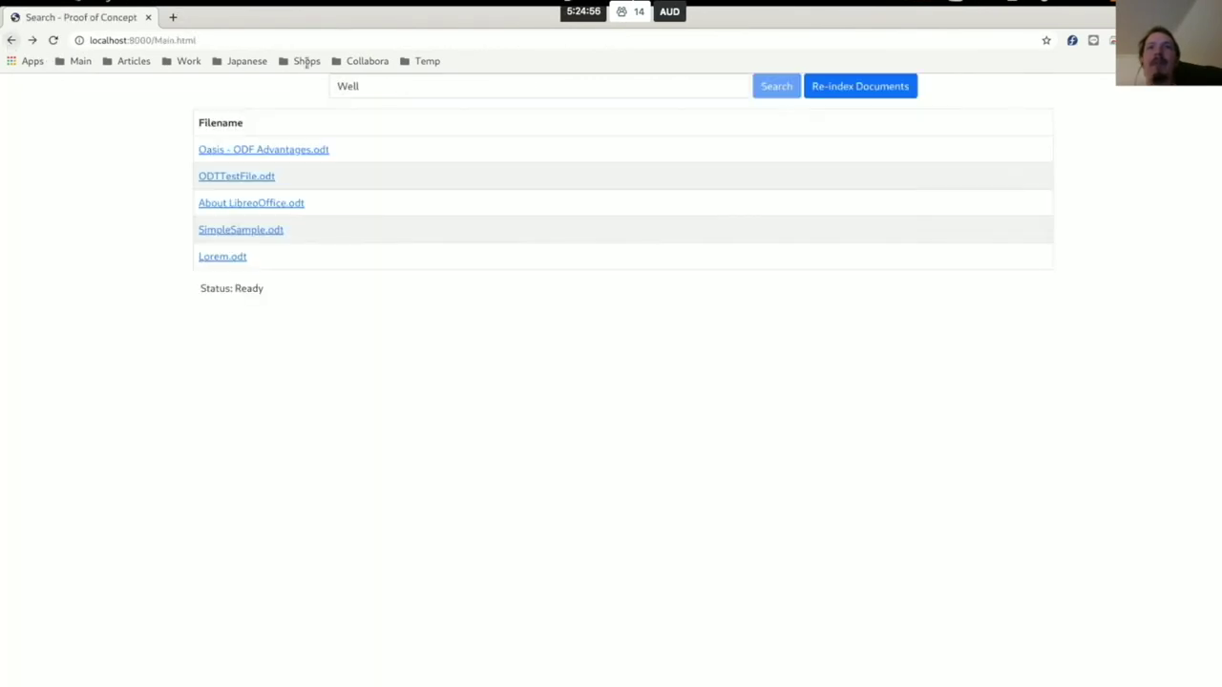
pyautogui.click(669, 95)
pyautogui.press('BackSpace')
pyautogui.press('BackSpace')
pyautogui.press('BackSpace')
pyautogui.press('BackSpace')
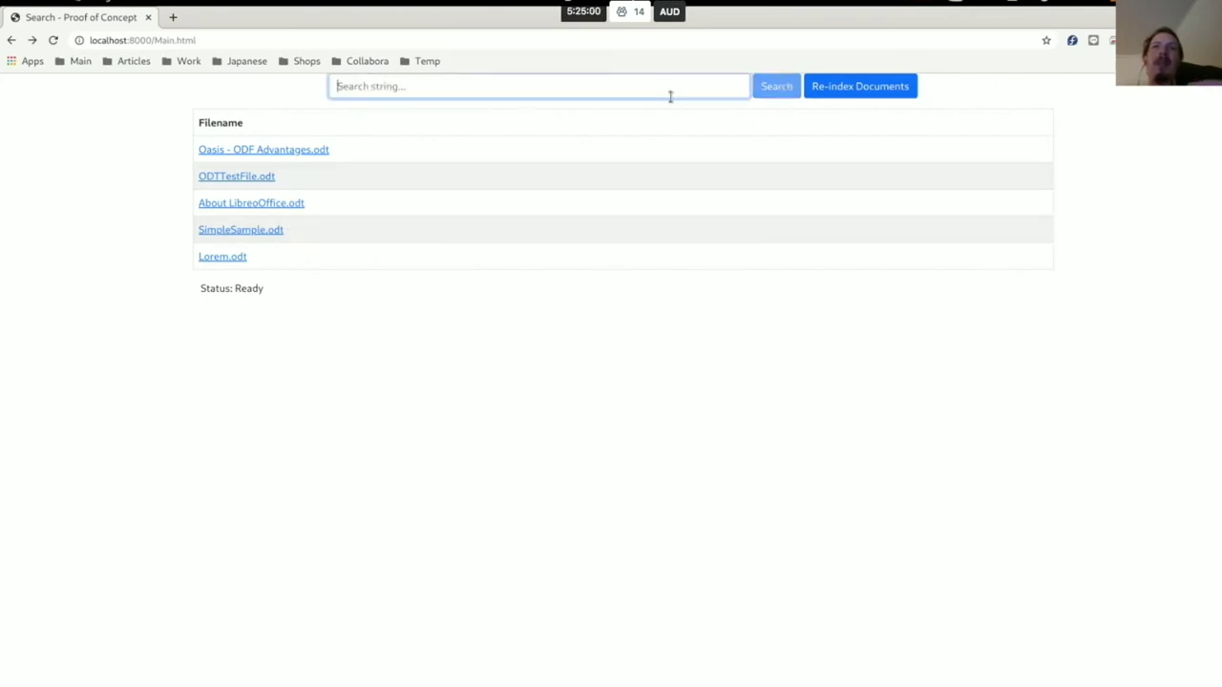
pyautogui.write('wel')
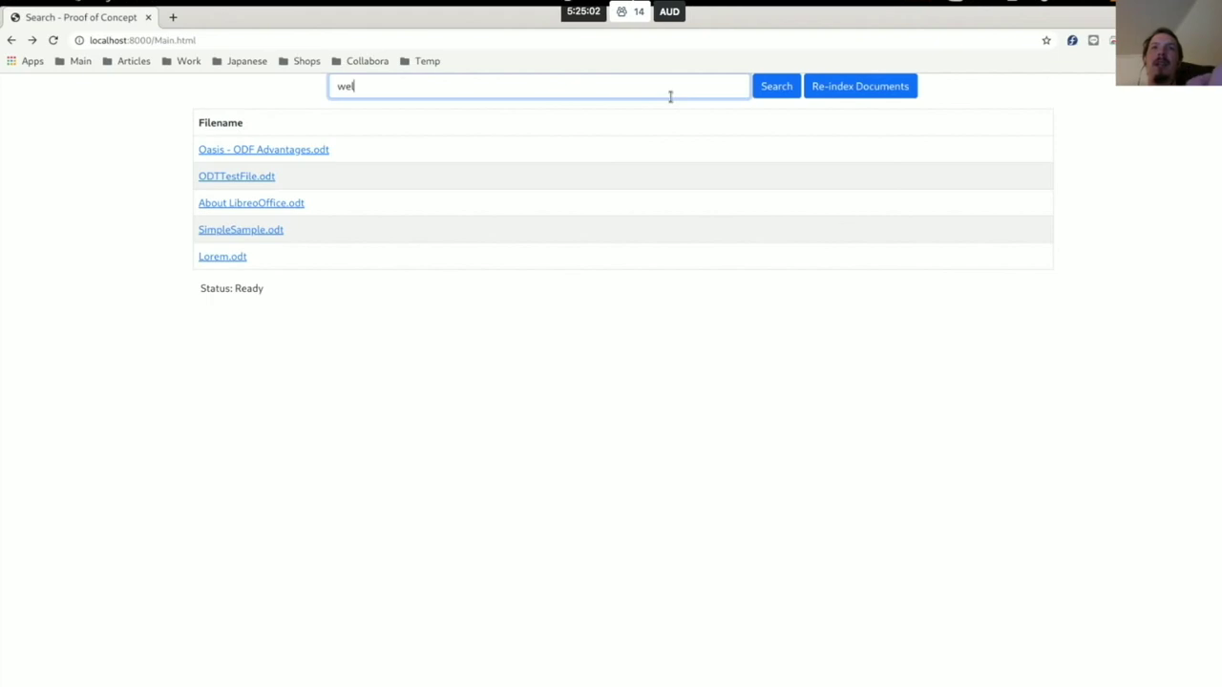
pyautogui.press('BackSpace')
pyautogui.press('BackSpace')
pyautogui.press('BackSpace')
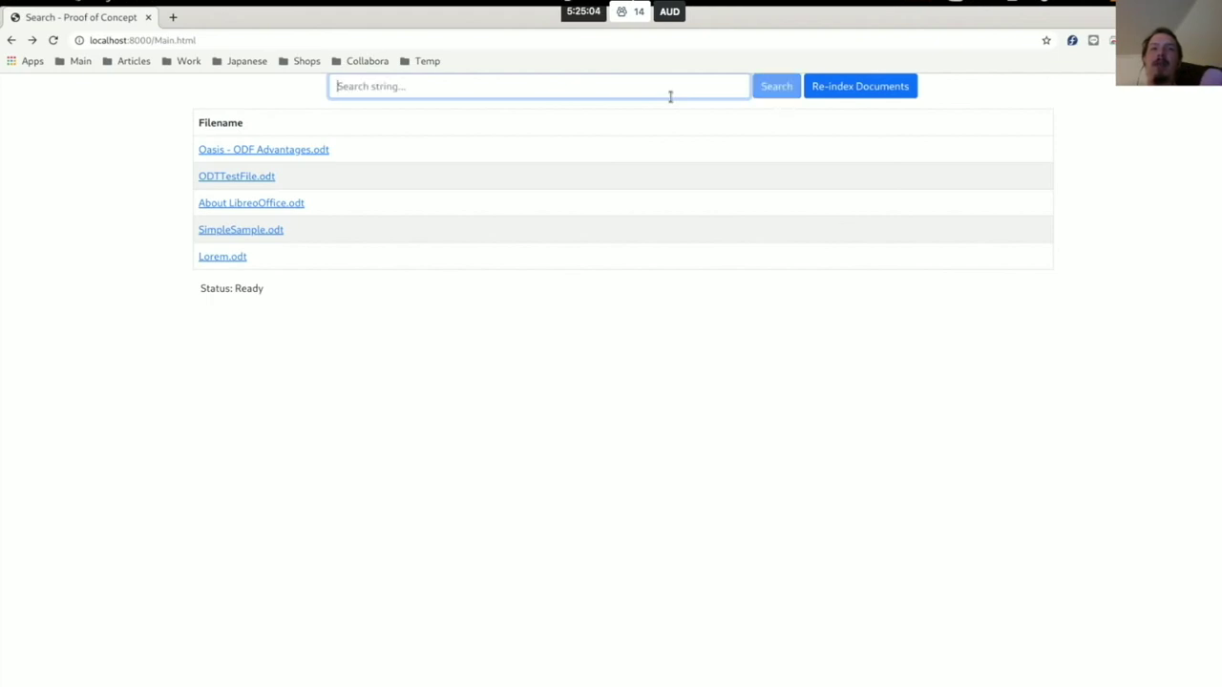
pyautogui.write('W')
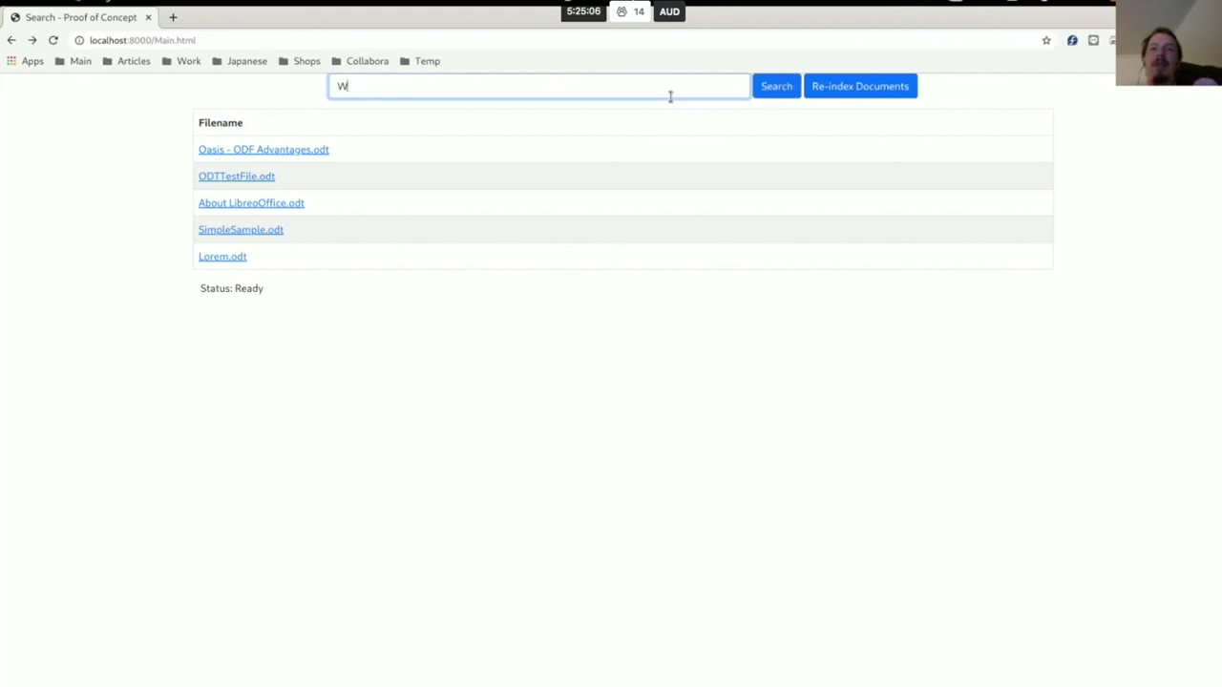
pyautogui.press('BackSpace')
# Search the indexed documents for "Lorem" and look through the rendered paragraph previews
pyautogui.write('Lorem')
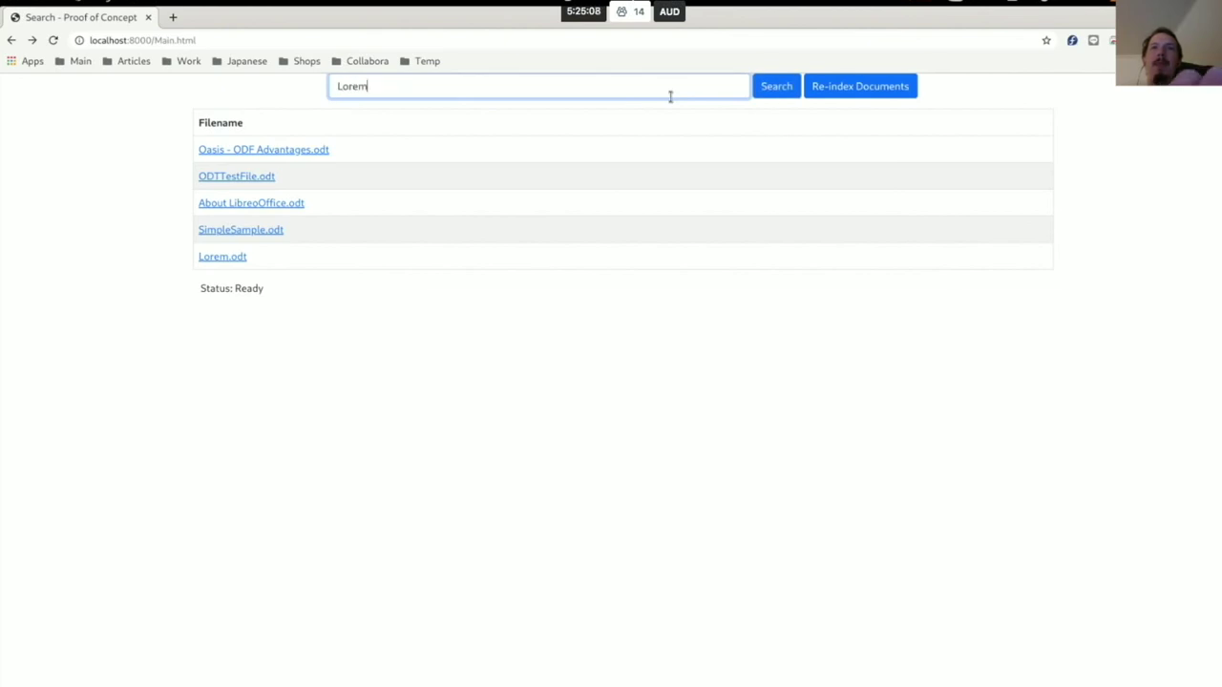
pyautogui.click(781, 87)
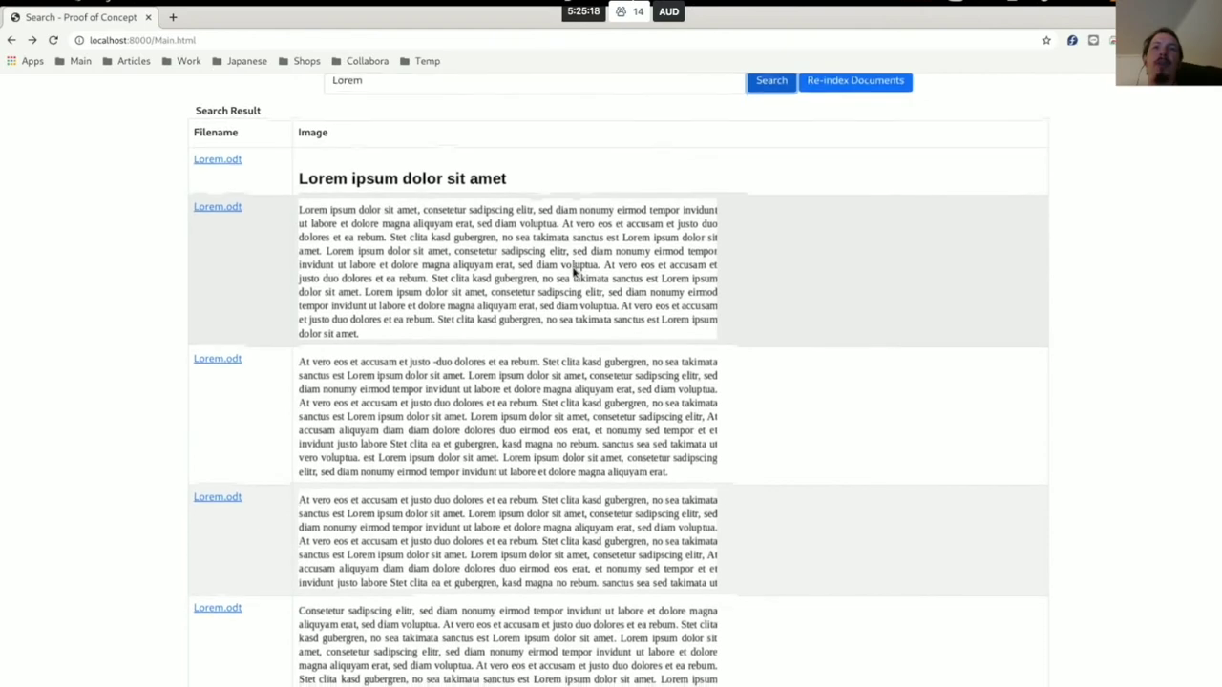
pyautogui.scroll(-3, 574, 272)
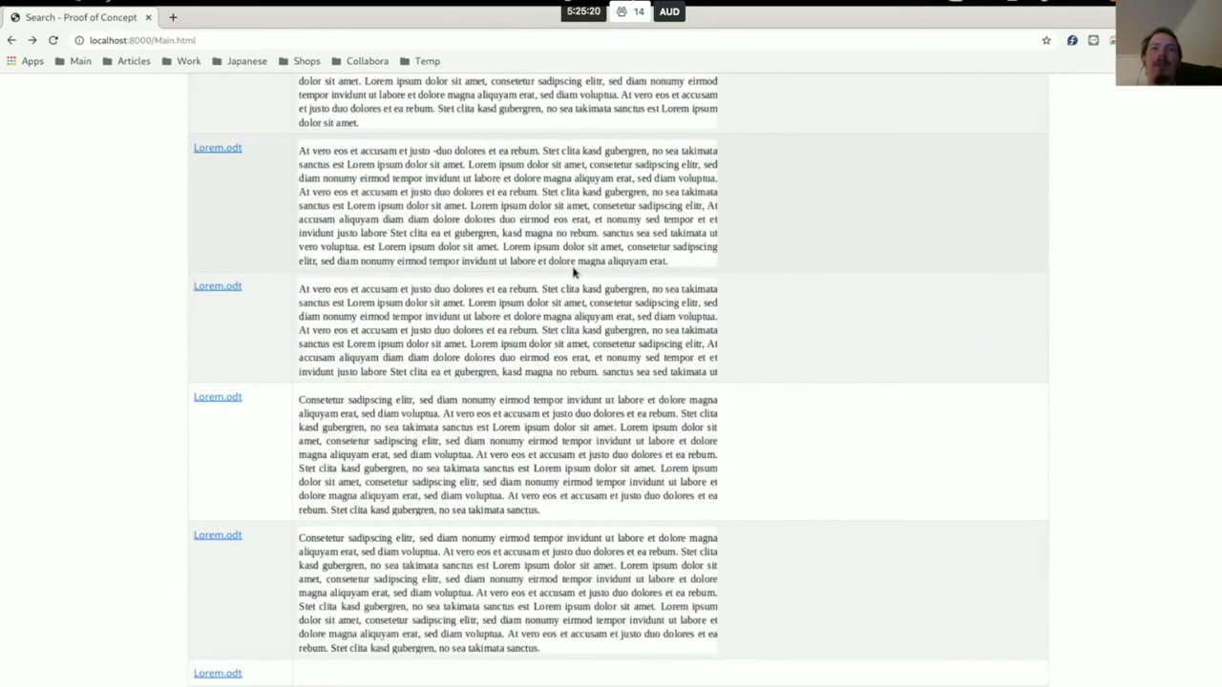
# Examine the remaining "Lorem" result previews through the end of the list, along with the search status below it
pyautogui.scroll(-3, 574, 273)
pyautogui.scroll(-1, 490, 576)
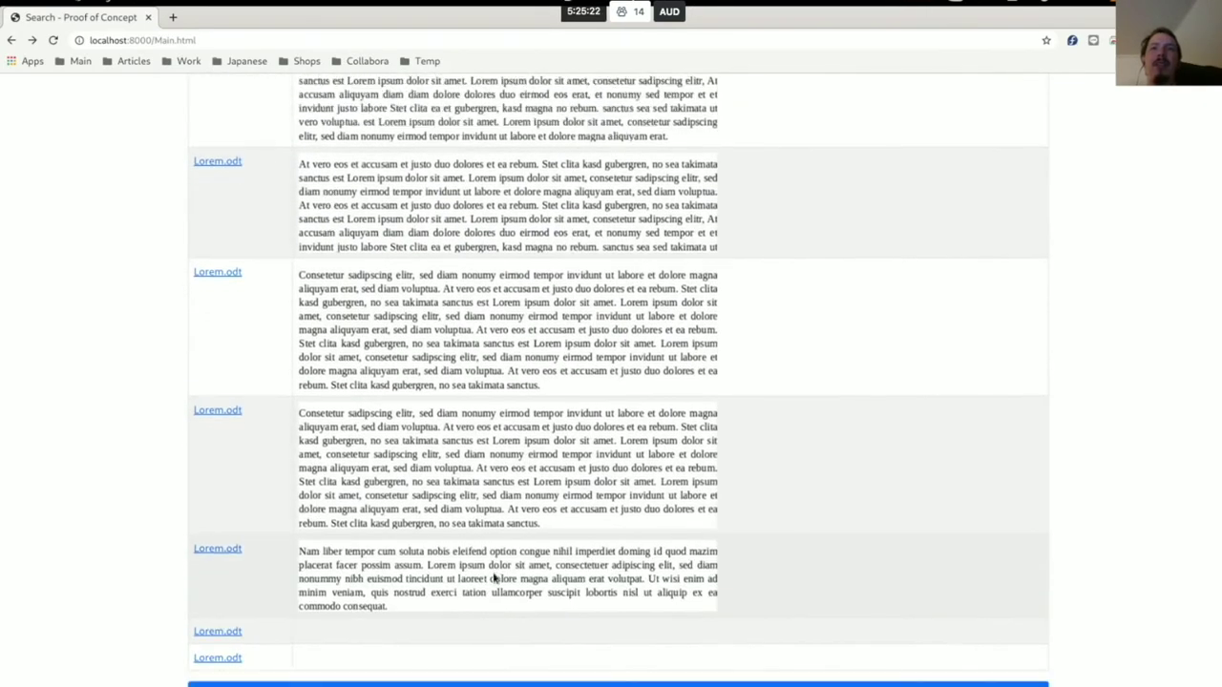
pyautogui.scroll(-1, 487, 643)
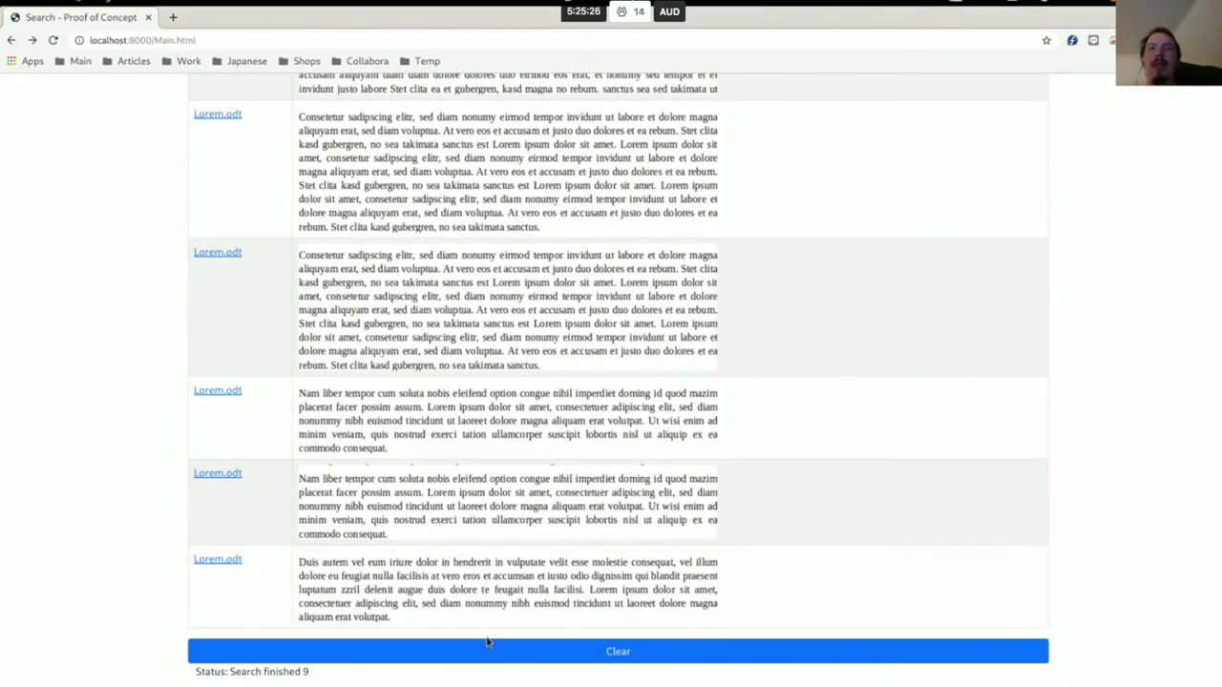
pyautogui.moveTo(230, 672); pyautogui.dragTo(313, 678)
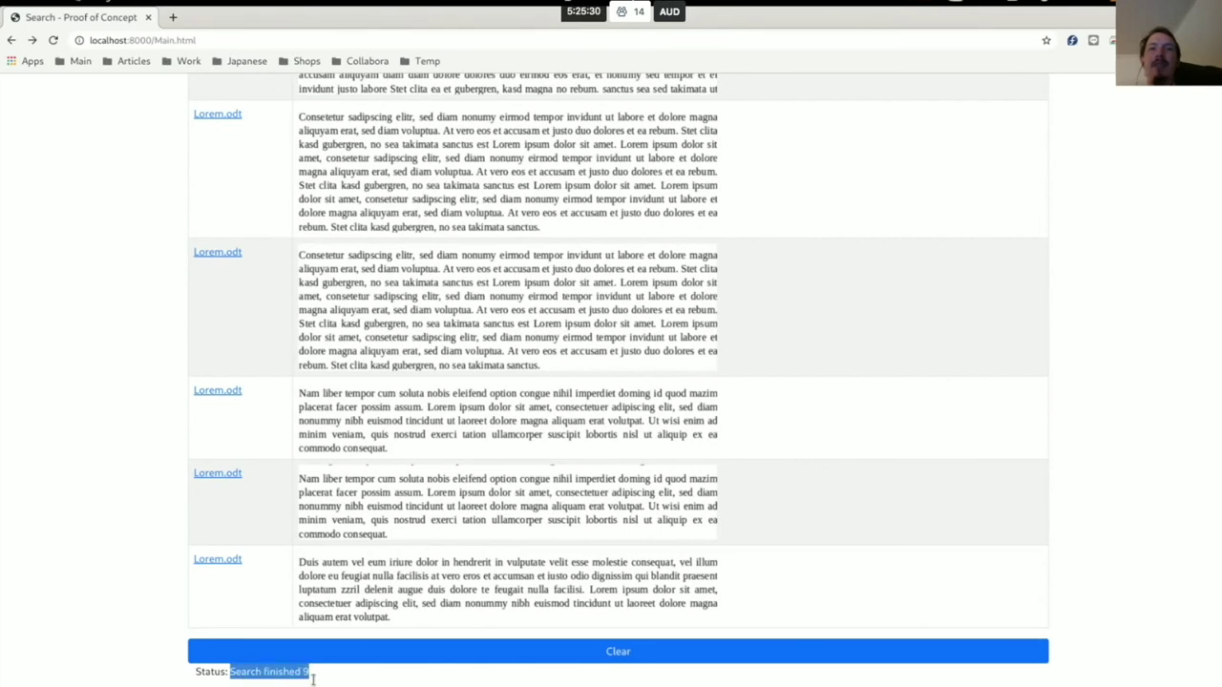
pyautogui.click(312, 678)
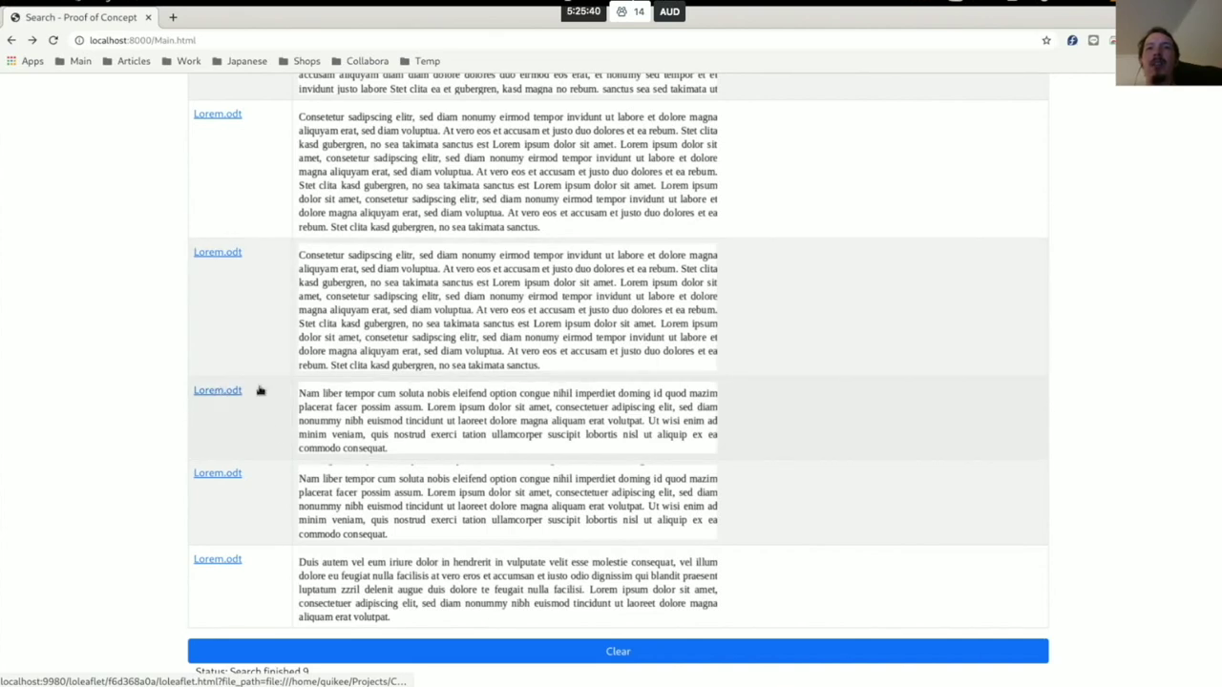
# Look over the "Lorem" results once more from the first heading to the last paragraph and clear the search results
pyautogui.scroll(5, 430, 374)
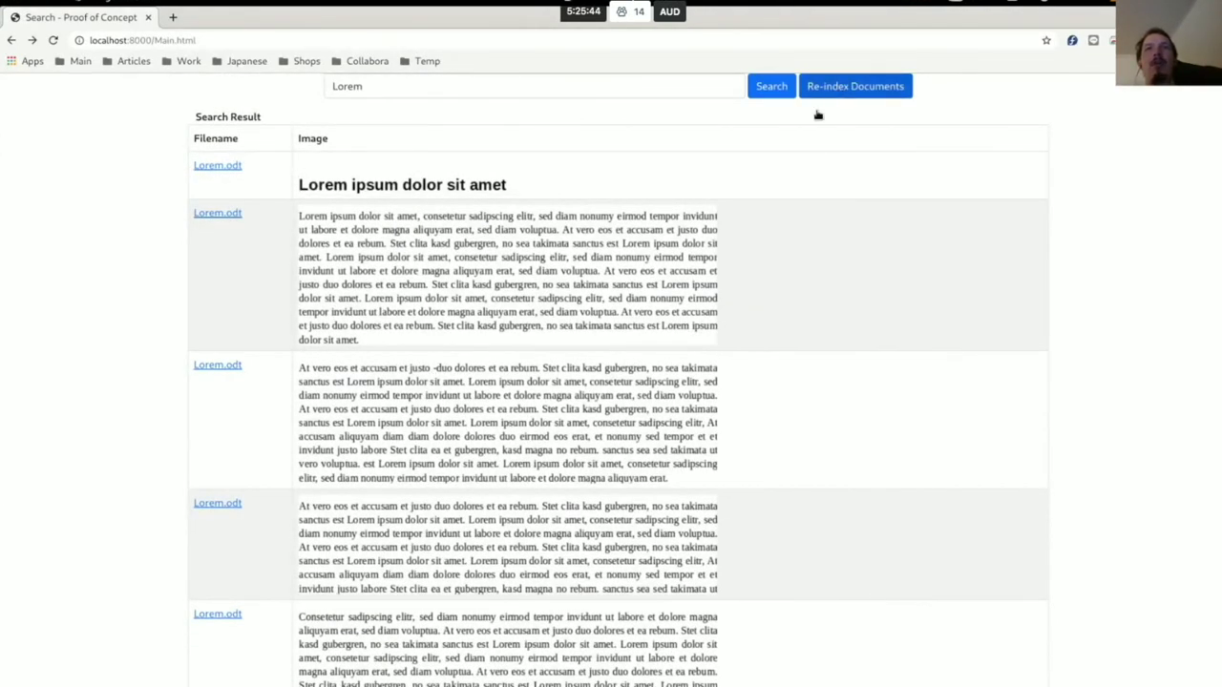
pyautogui.scroll(-5, 721, 297)
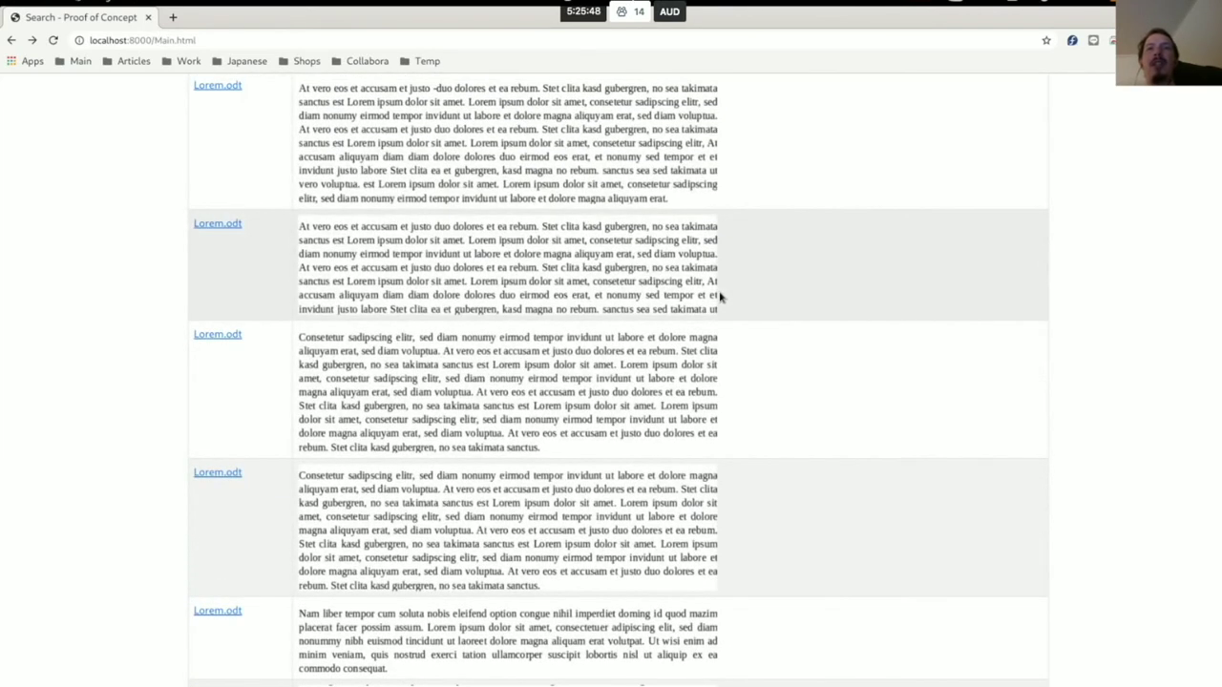
pyautogui.scroll(-4, 721, 298)
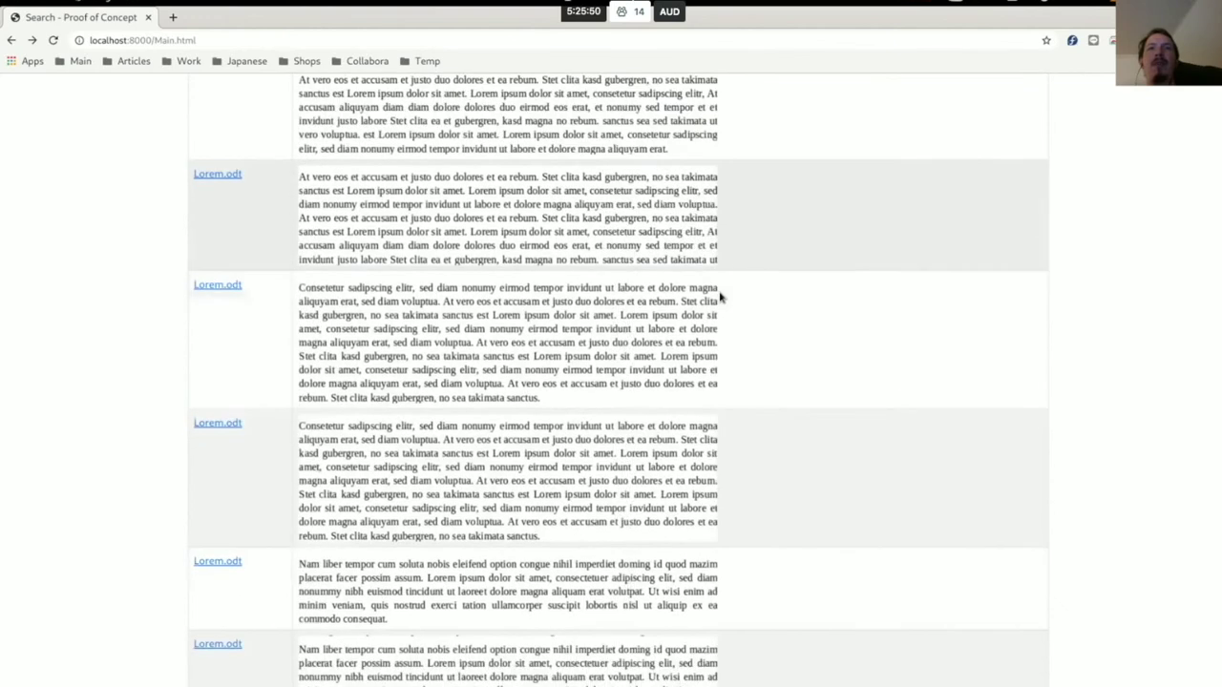
pyautogui.scroll(3, 721, 298)
pyautogui.scroll(-3, 686, 327)
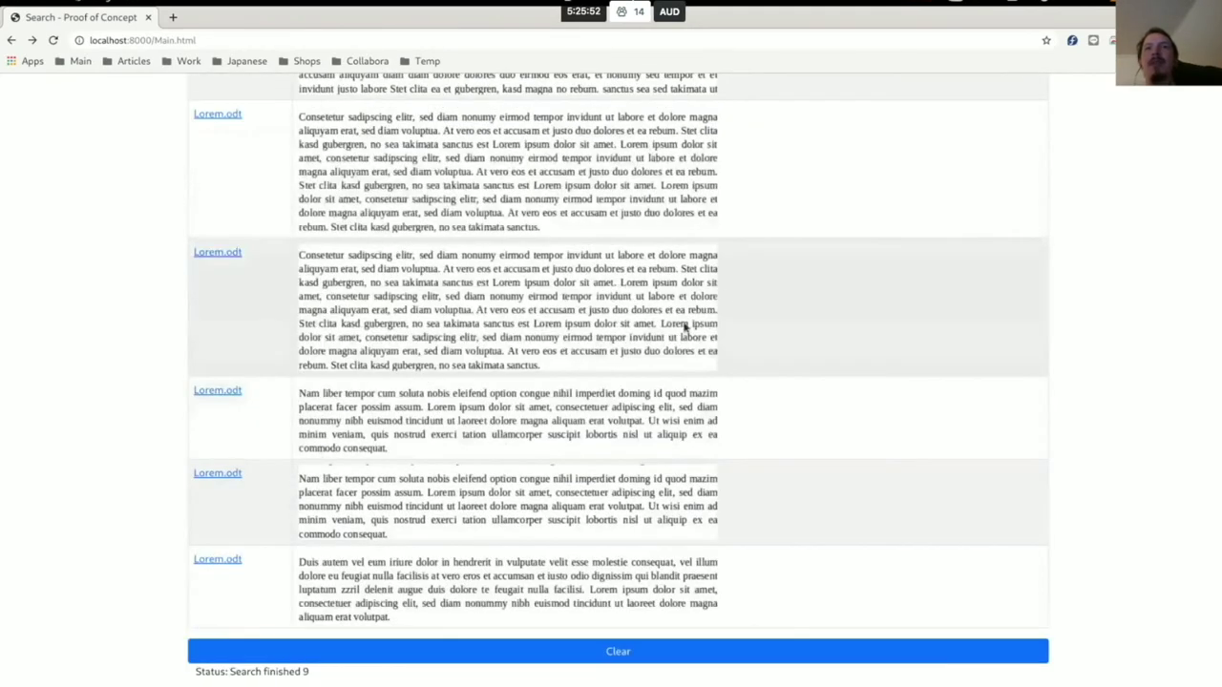
pyautogui.click(633, 659)
# Switch to the running LibreOffice Impress slideshow and advance from the DEMO slide to the closing slide
pyautogui.hotkey('alt', 'Tab')
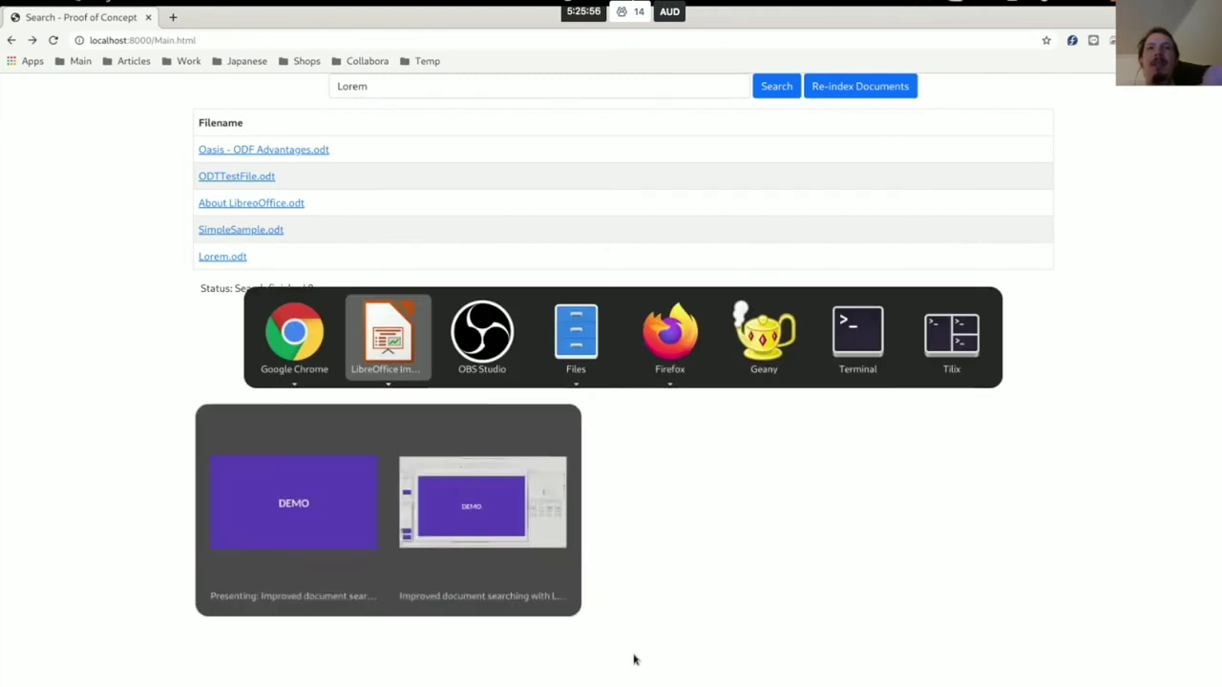
pyautogui.press('Right')
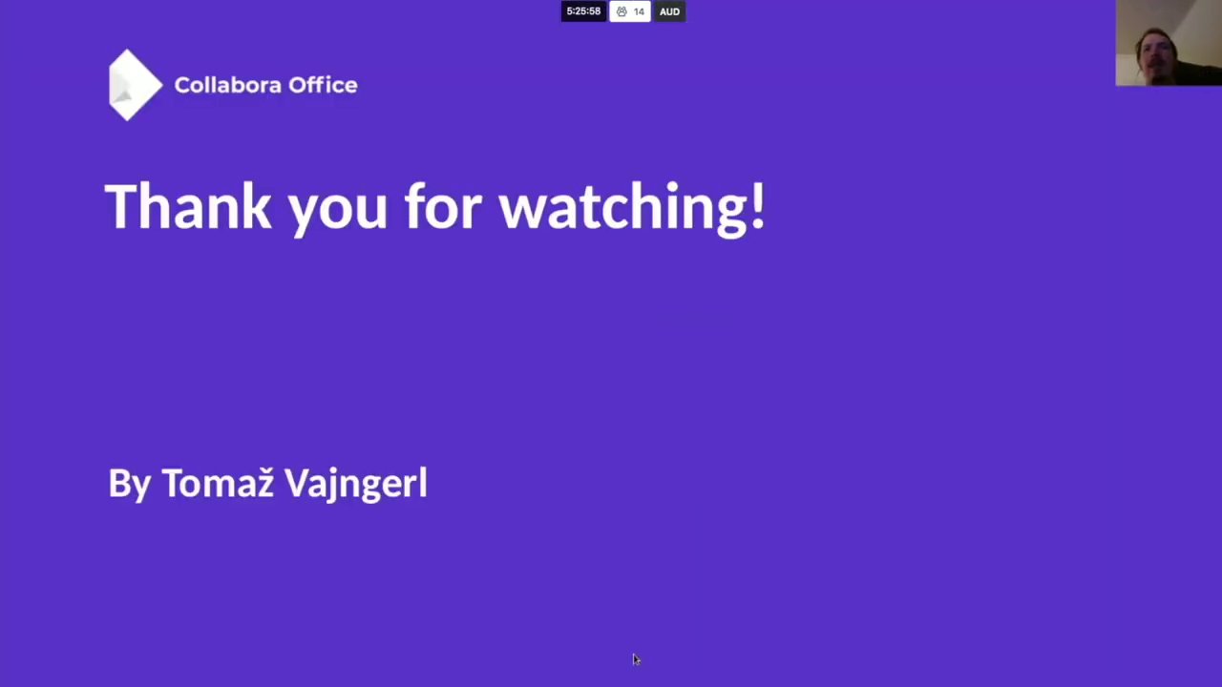